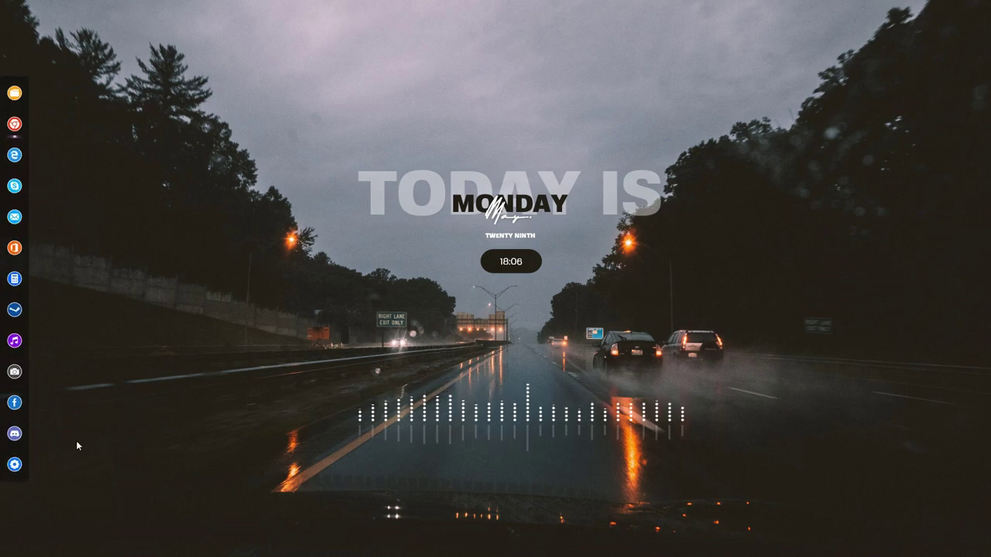
Step: Open File Explorer on the customized desktop and move its window to preview the theme
click(14, 93)
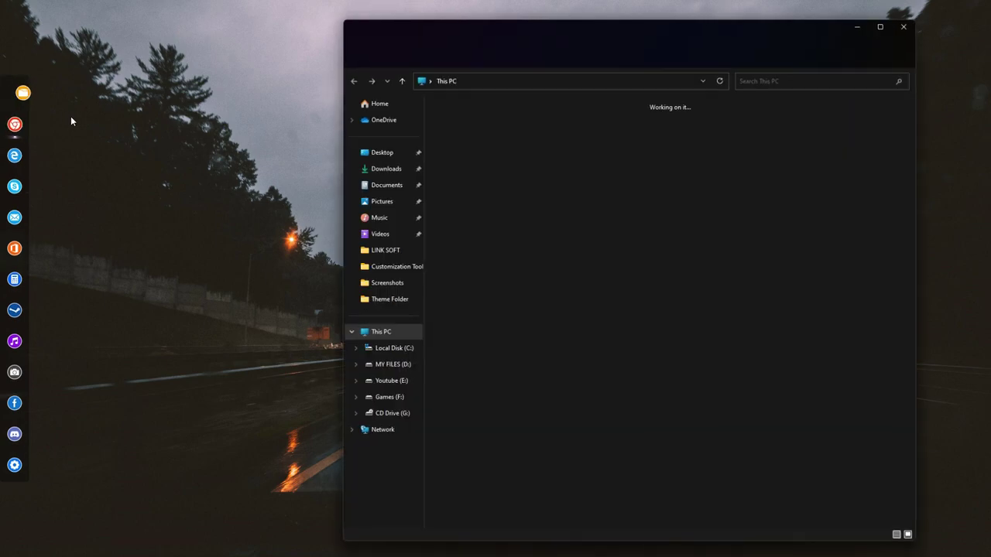
drag(549, 23, 341, 24)
click(684, 30)
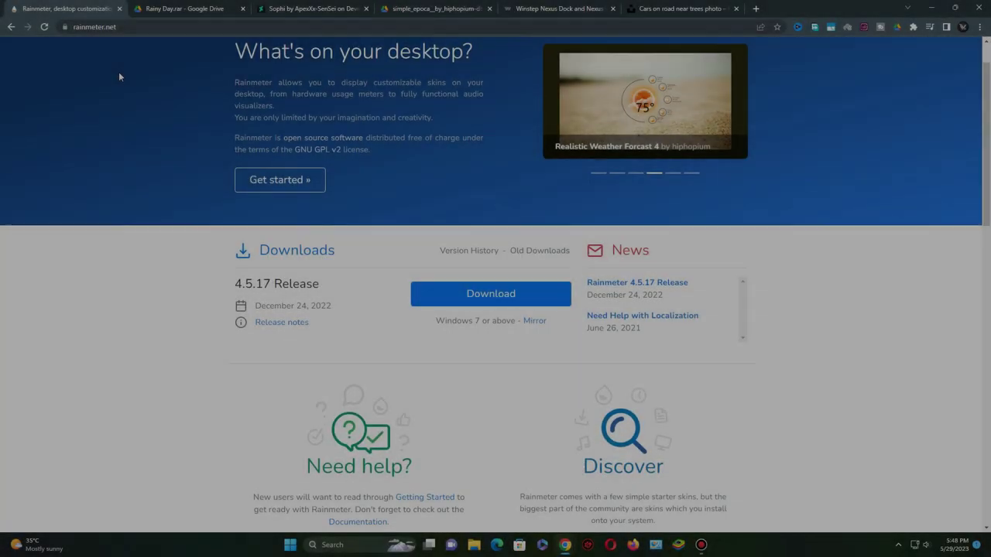
Step: Download the Rainmeter 4.5.17 installer from rainmeter.net and the Rainy Day.rar archive from Google Drive
scroll(119, 85, down, 1)
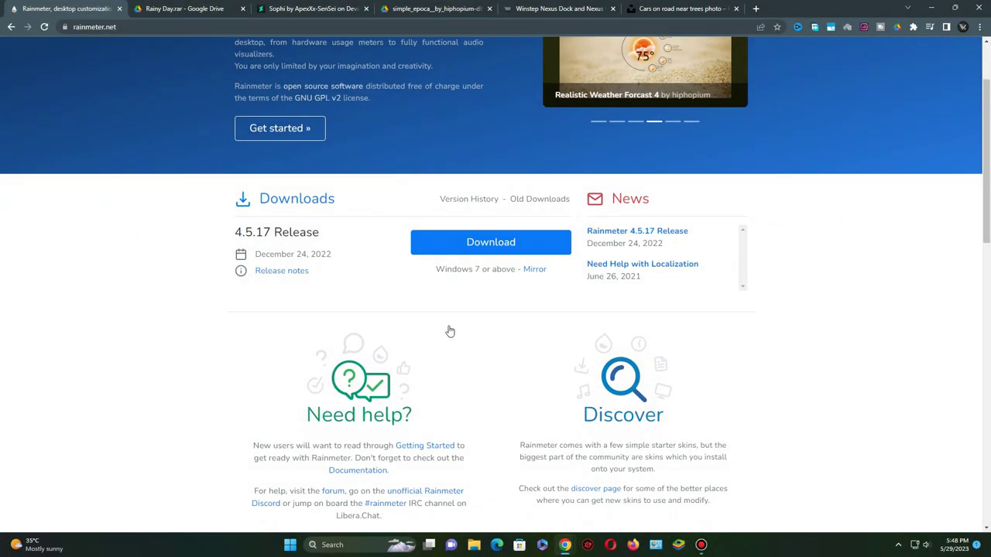
click(491, 244)
click(169, 9)
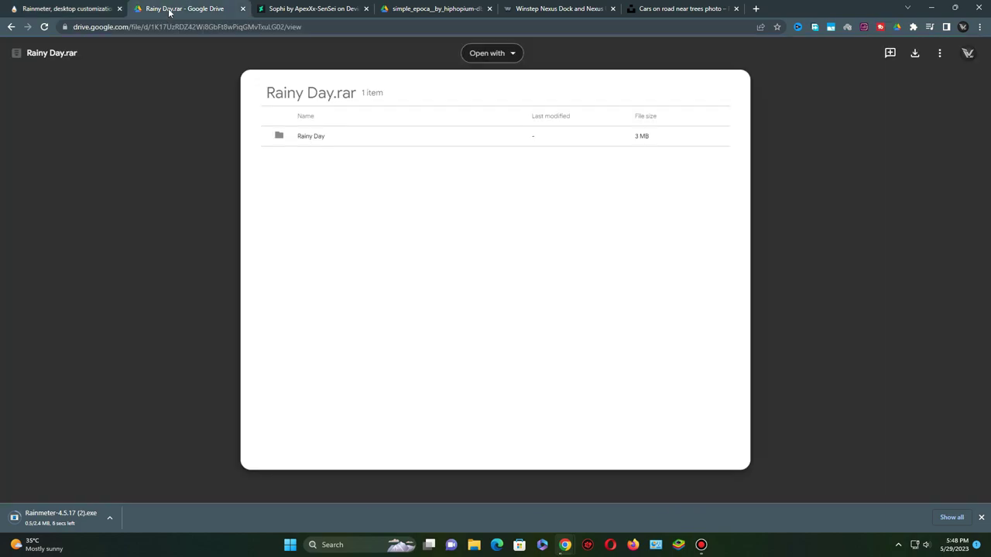
click(914, 53)
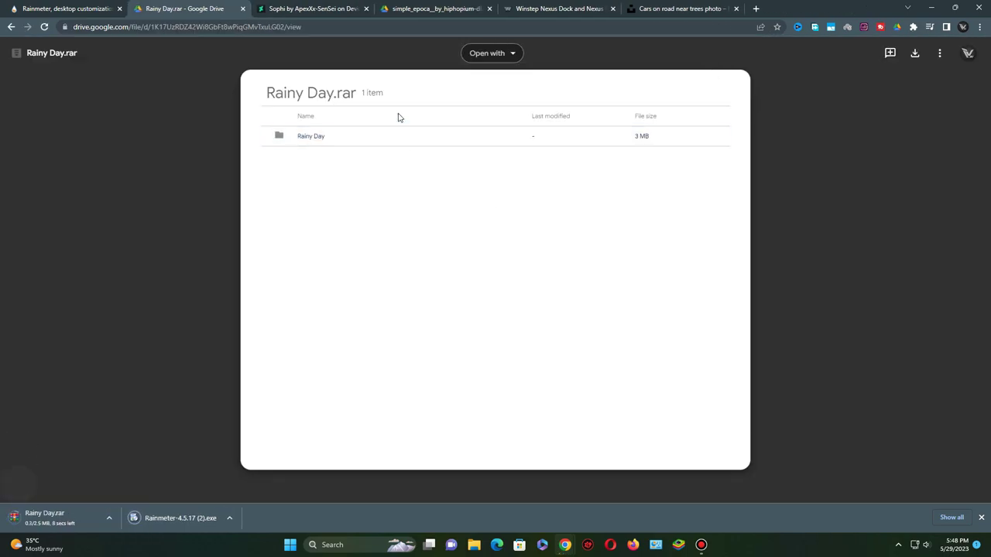
Step: Download the Sophi skin from DeviantArt and the simple_epoca .rmskin file from Google Drive
click(314, 8)
scroll(406, 245, down, 3)
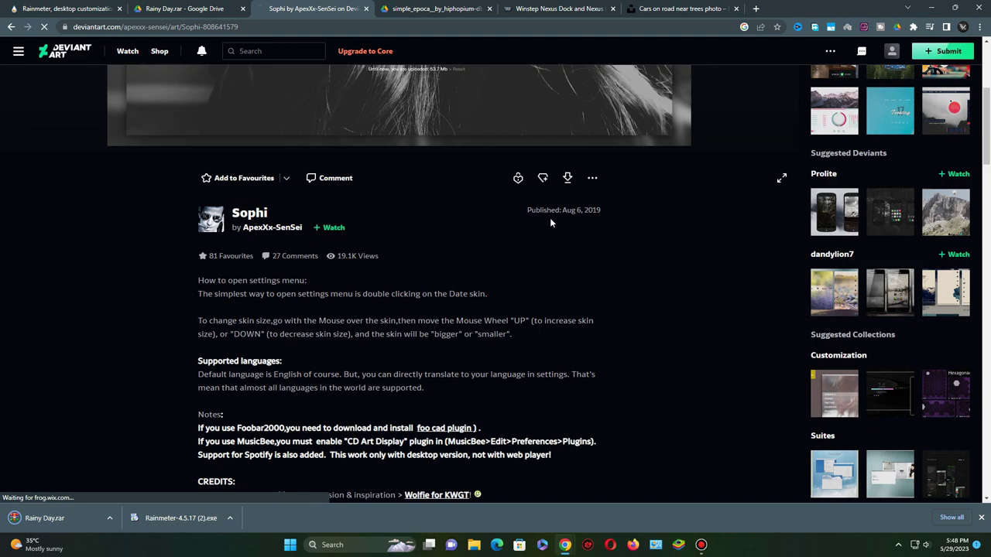
click(416, 12)
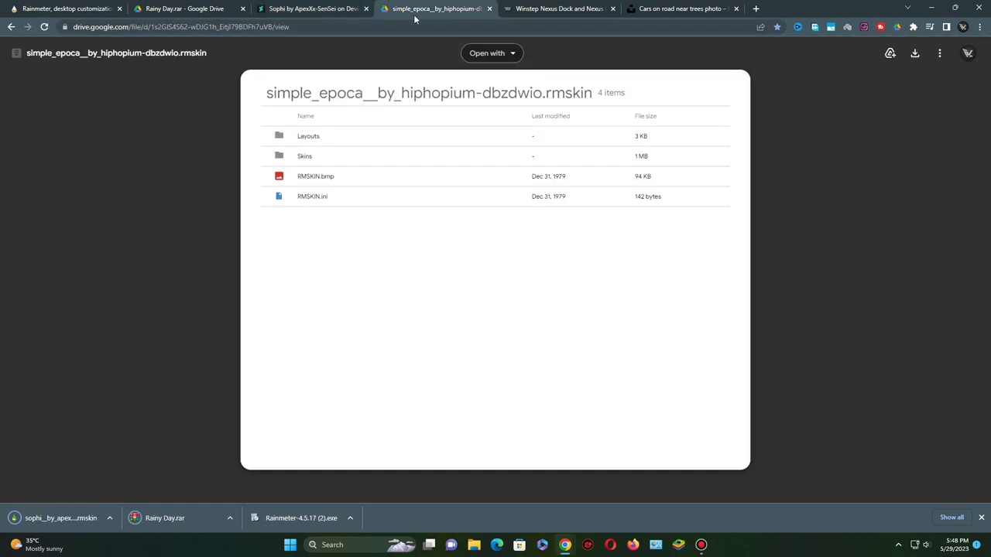
click(913, 57)
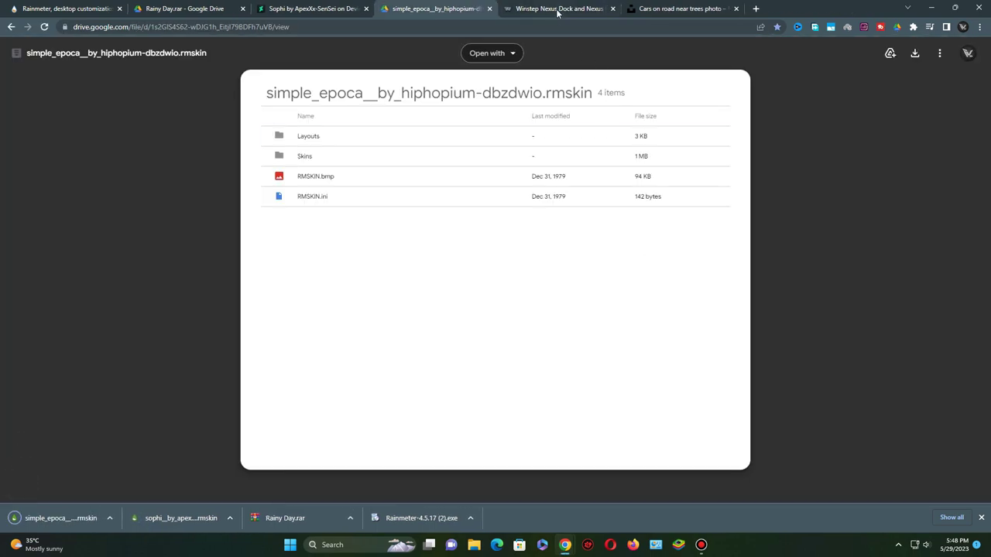
Step: Download the free Winstep Nexus dock from the Winstep site
click(558, 9)
scroll(557, 204, down, 4)
scroll(558, 199, down, 1)
click(359, 262)
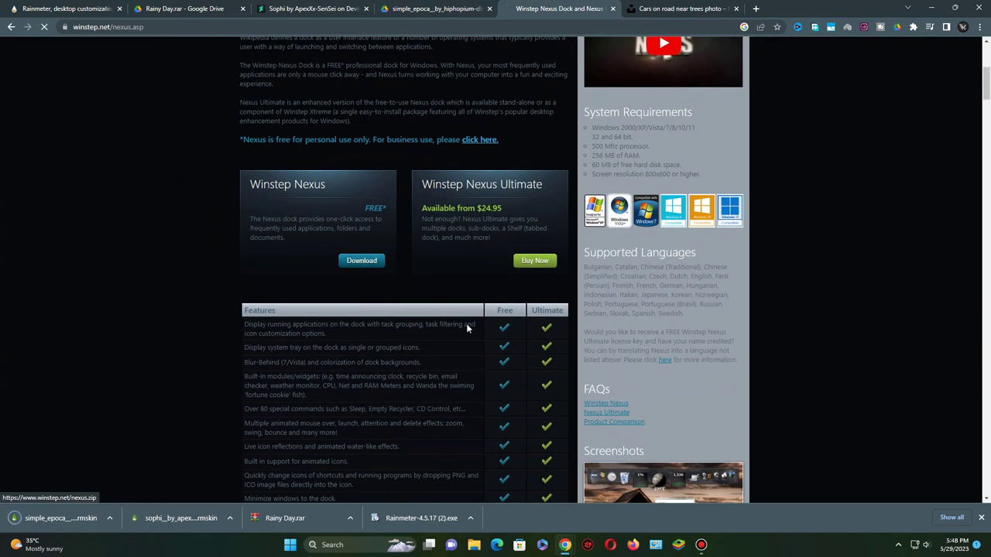
Step: Download the Unsplash photo of cars on a wet road in Original Size (6720 x 4480)
click(682, 9)
scroll(715, 106, down, 3)
scroll(858, 100, up, 3)
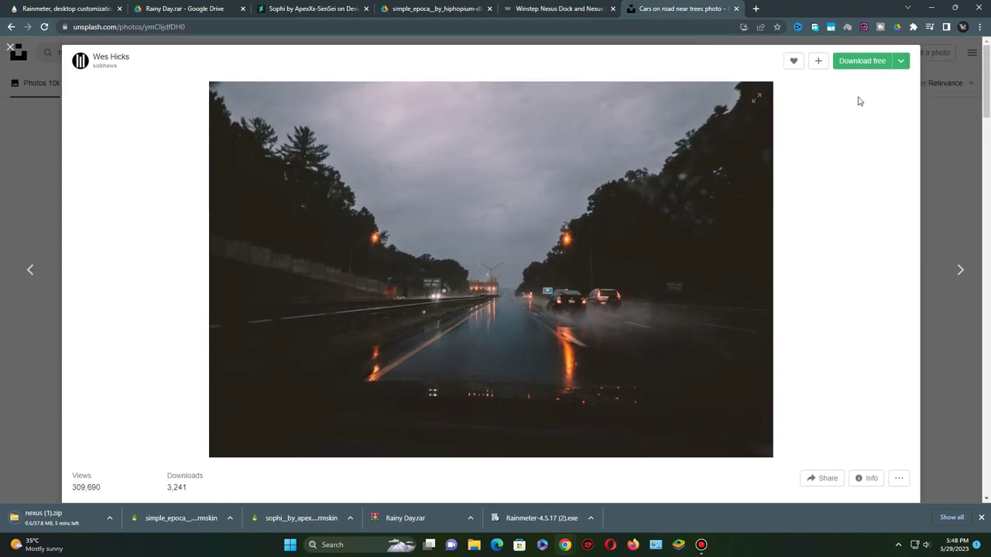
click(902, 62)
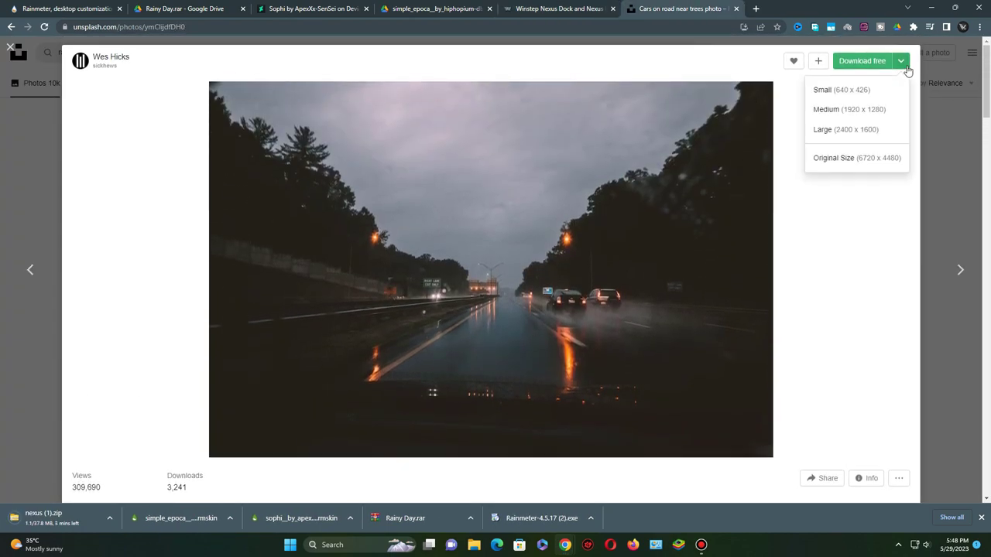
click(840, 161)
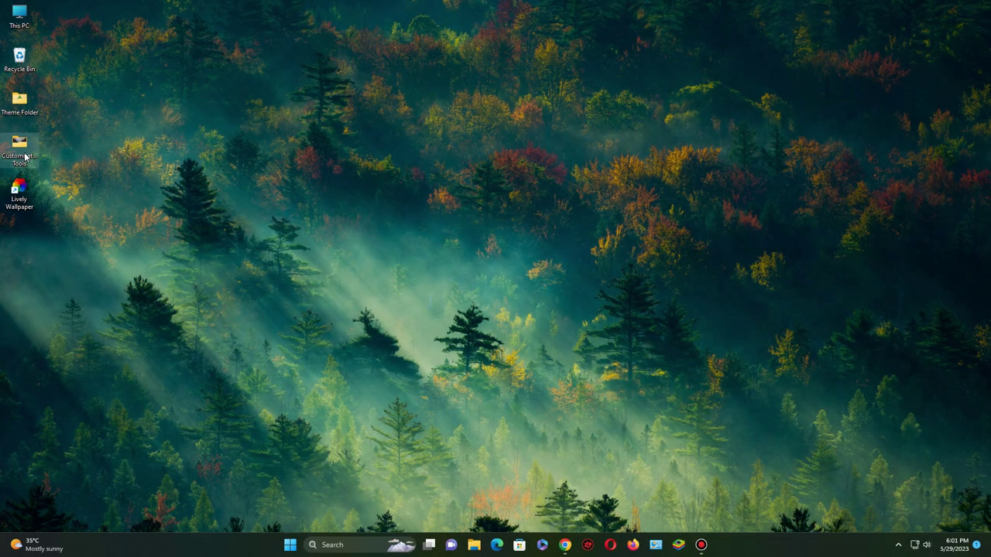
Step: Open the Customization Tools folder from the desktop and set the downloaded road photo as the desktop background
double_click(25, 157)
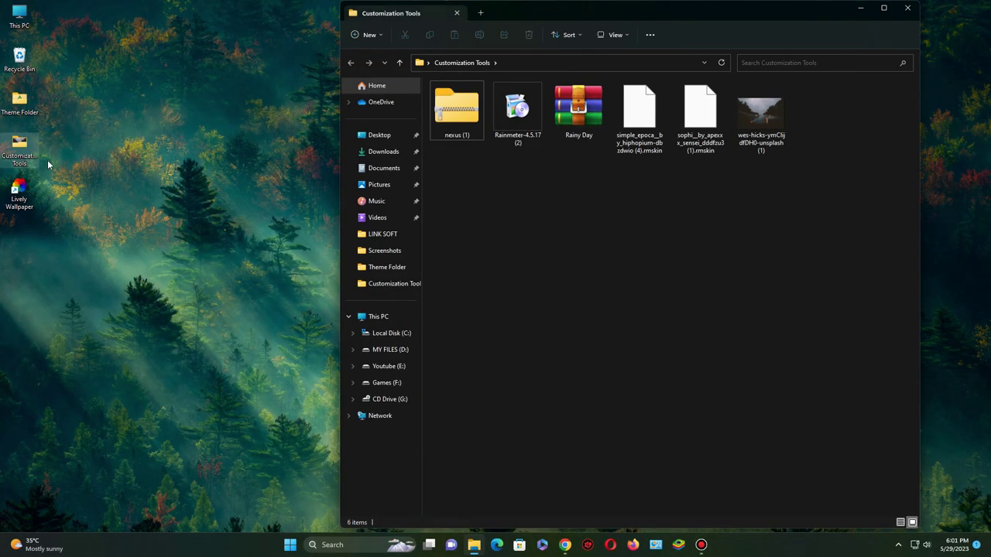
click(882, 9)
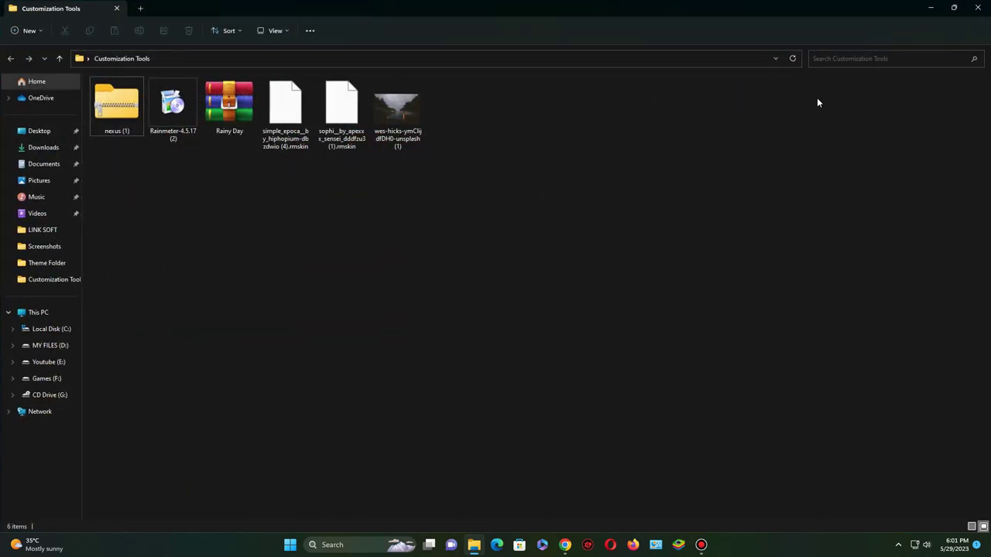
right_click(387, 103)
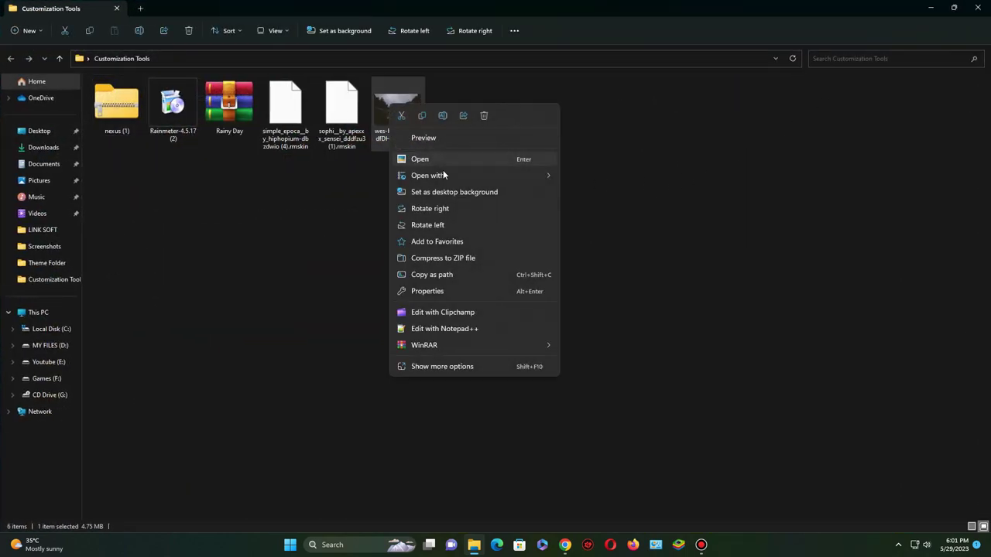
click(445, 194)
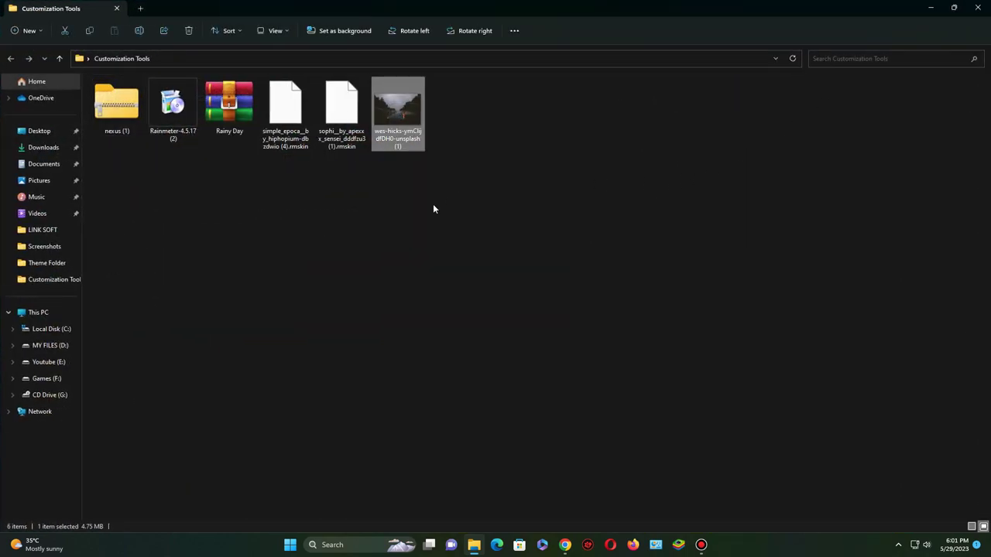
Step: Install Rainmeter 4.5.17 from the folder with English as the installer language, and finish the setup so Rainmeter runs
double_click(183, 137)
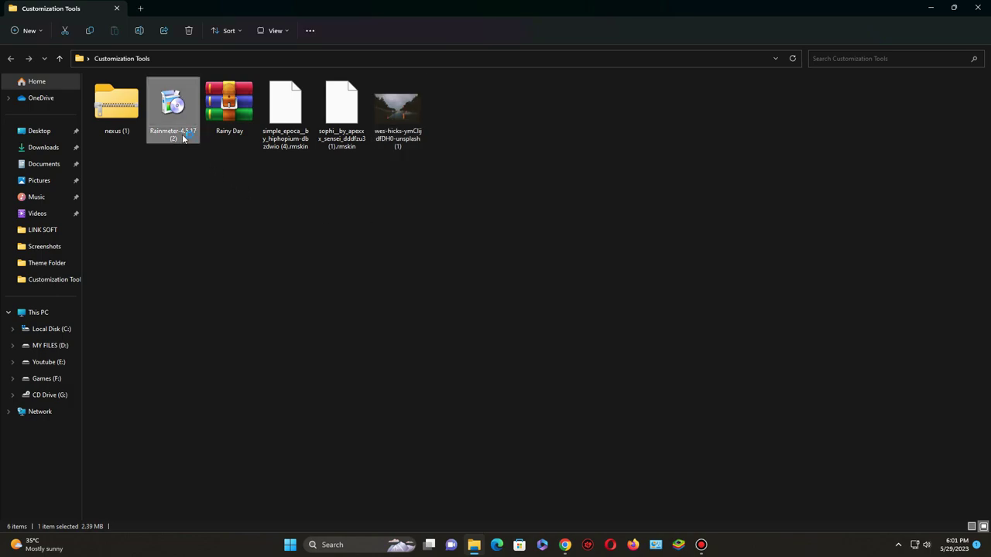
click(524, 282)
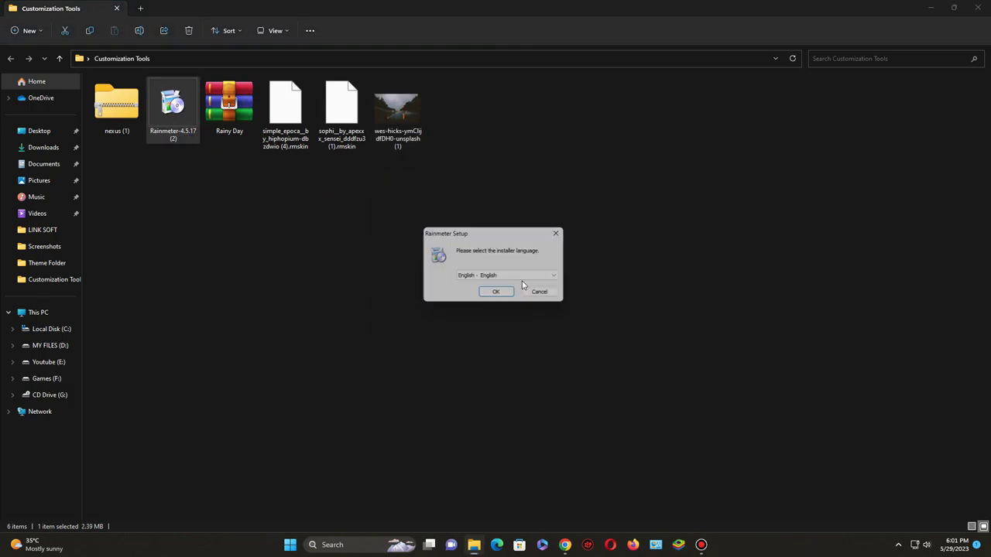
click(499, 296)
click(551, 353)
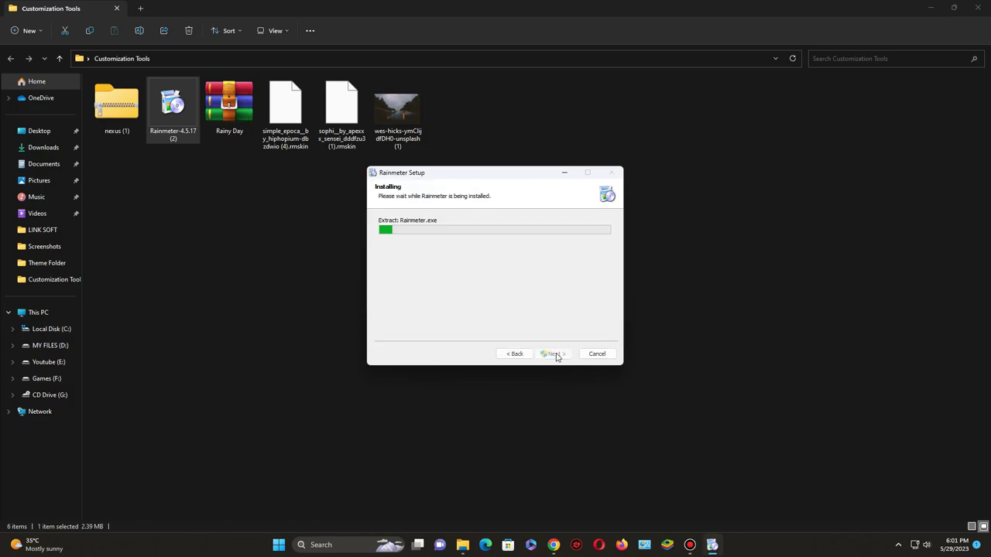
click(556, 354)
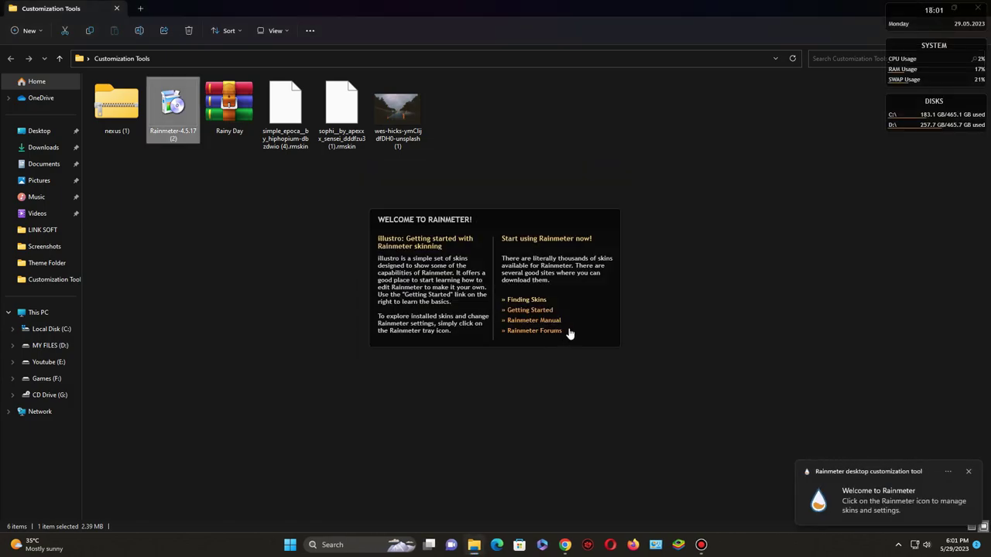
Step: Unload Rainmeter's default illustro skins from the desktop: the welcome panel, clock, System and Disks
right_click(570, 331)
click(603, 449)
drag(688, 38, 496, 35)
right_click(914, 25)
click(915, 144)
right_click(922, 79)
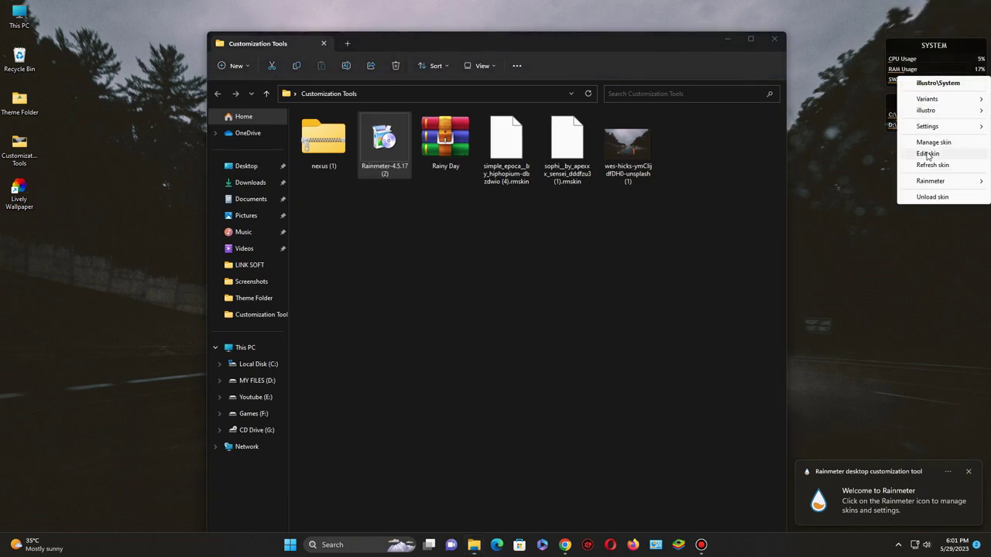
click(933, 194)
right_click(910, 119)
click(933, 237)
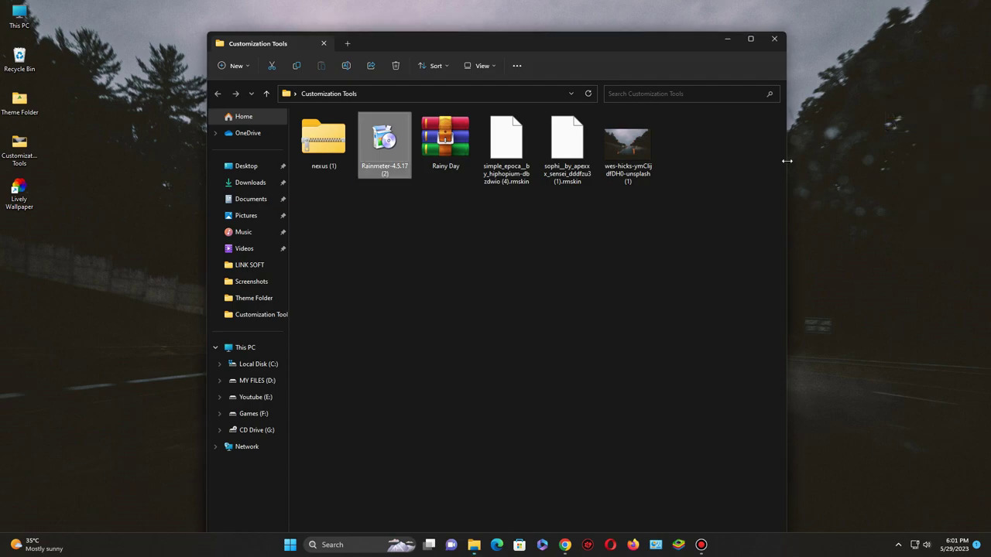
Step: Install the Sophi skin package from the Customization Tools folder with its included layout applied
click(752, 39)
double_click(344, 115)
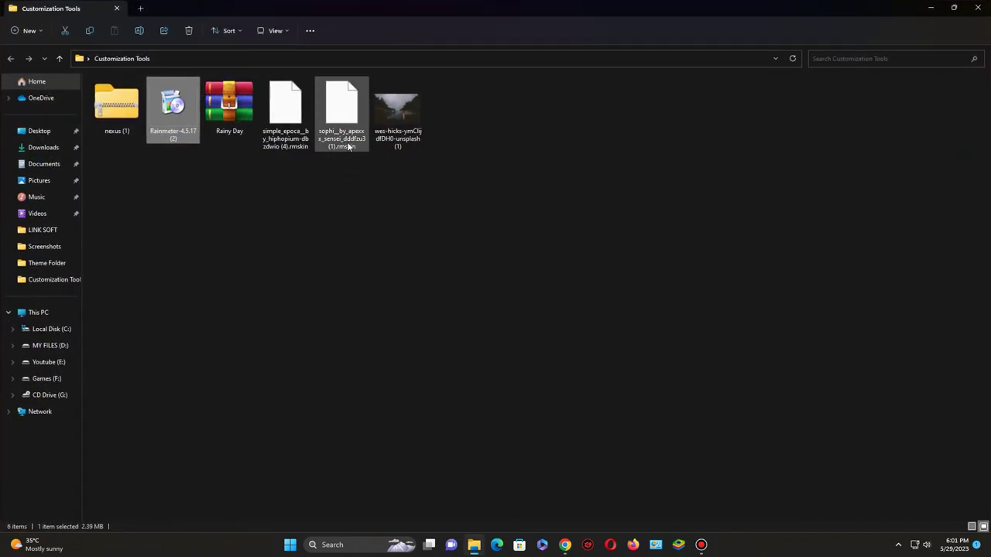
click(534, 367)
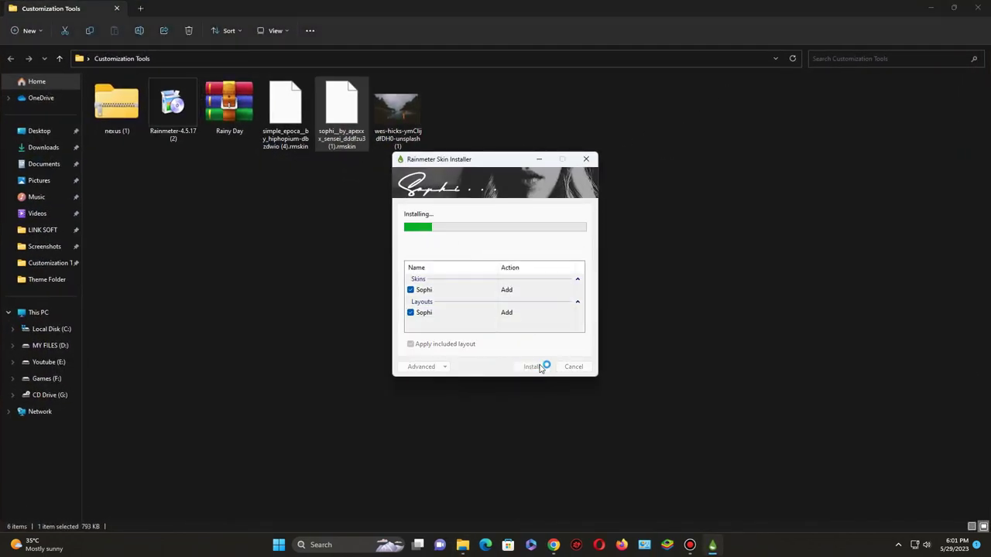
Step: Install the Simple Epoca skin package without applying its included layout, and close the folder window
double_click(285, 108)
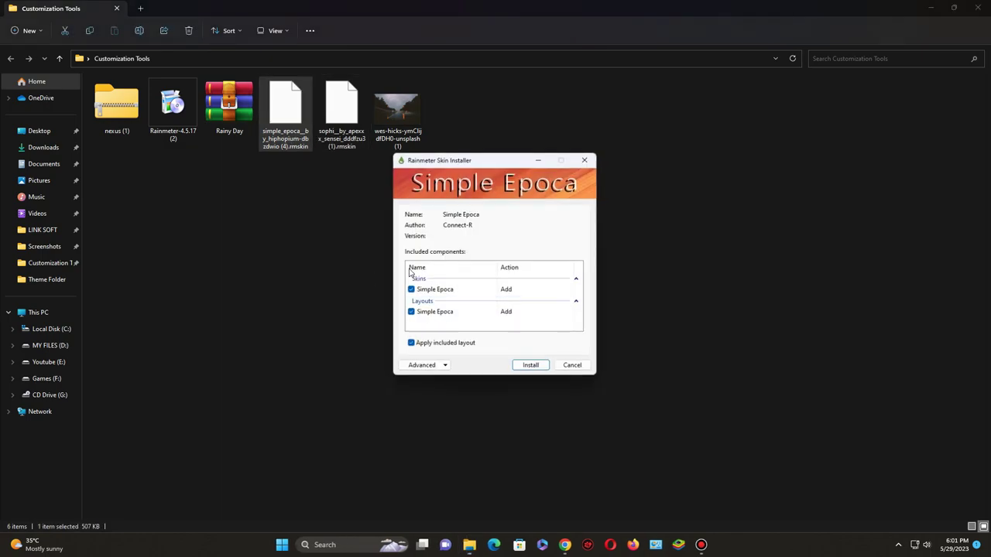
click(533, 367)
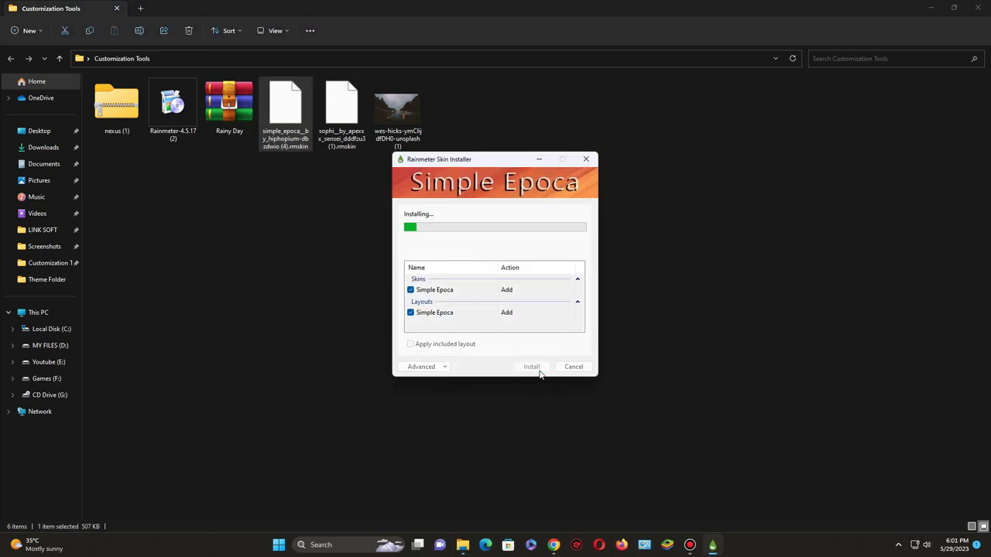
click(977, 7)
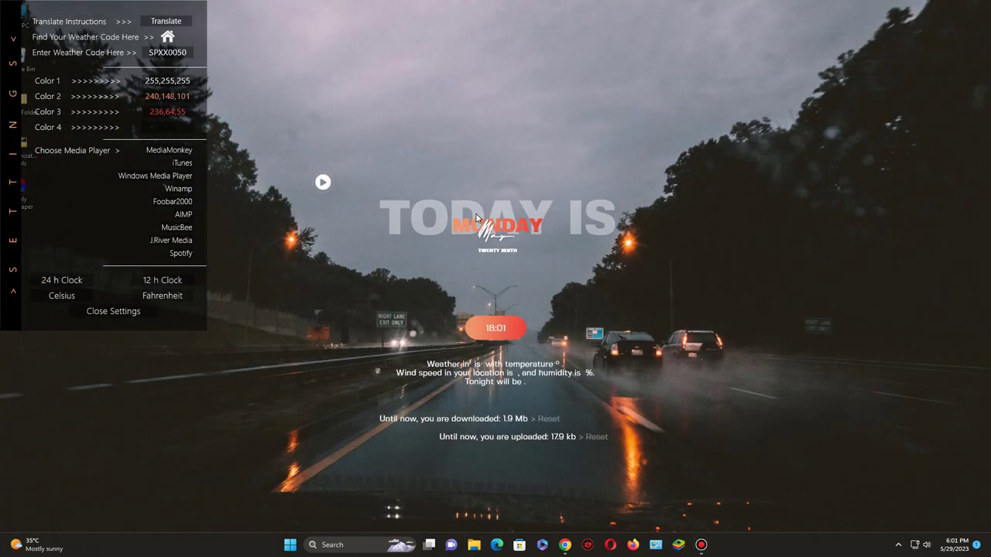
Step: Reposition the Sophi date skin and set Color 2 to a dark tone sampled from the wallpaper
drag(521, 230, 509, 228)
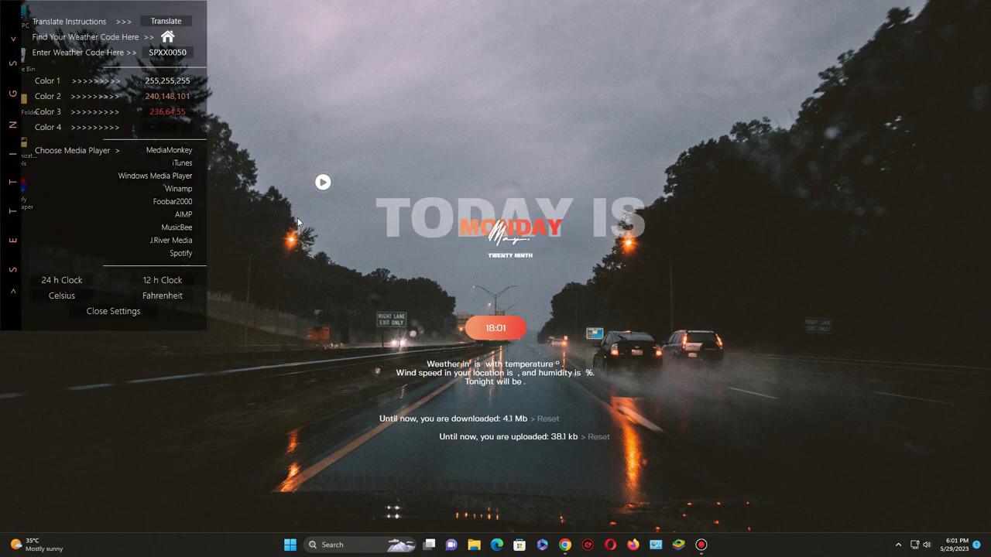
click(191, 116)
click(561, 310)
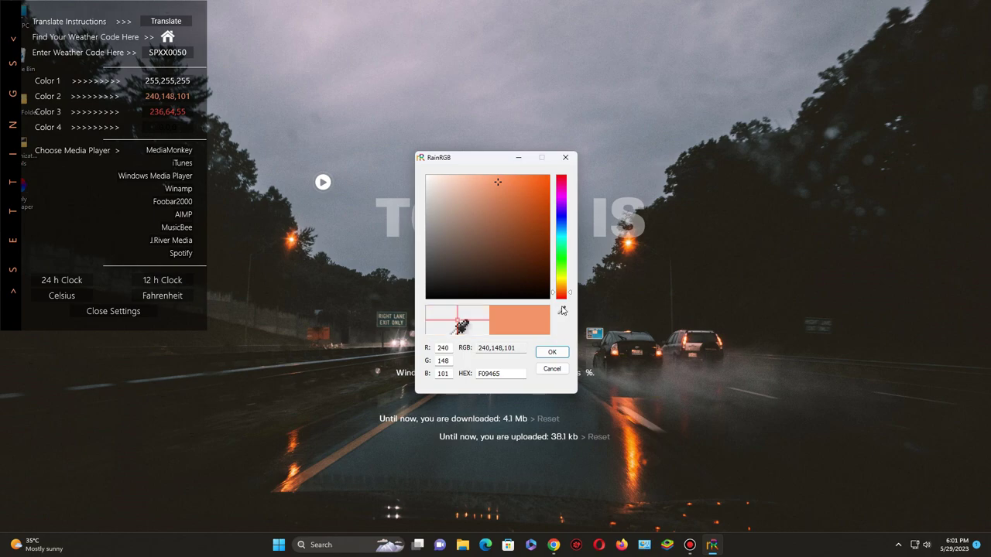
click(745, 276)
click(552, 352)
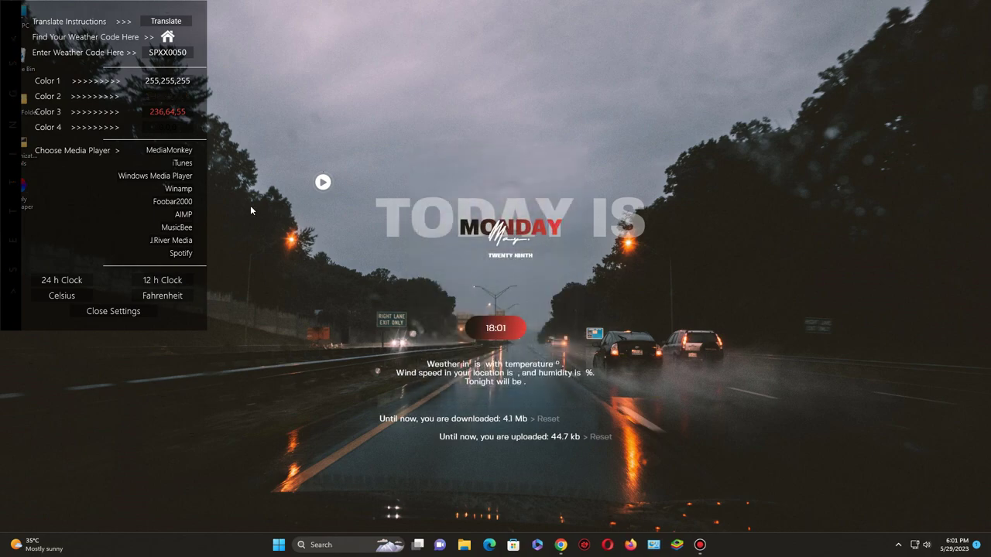
Step: Set Color 3 to the dark tone 34,31,24 sampled from the wallpaper, and close the Sophi settings
click(167, 111)
click(562, 310)
click(651, 338)
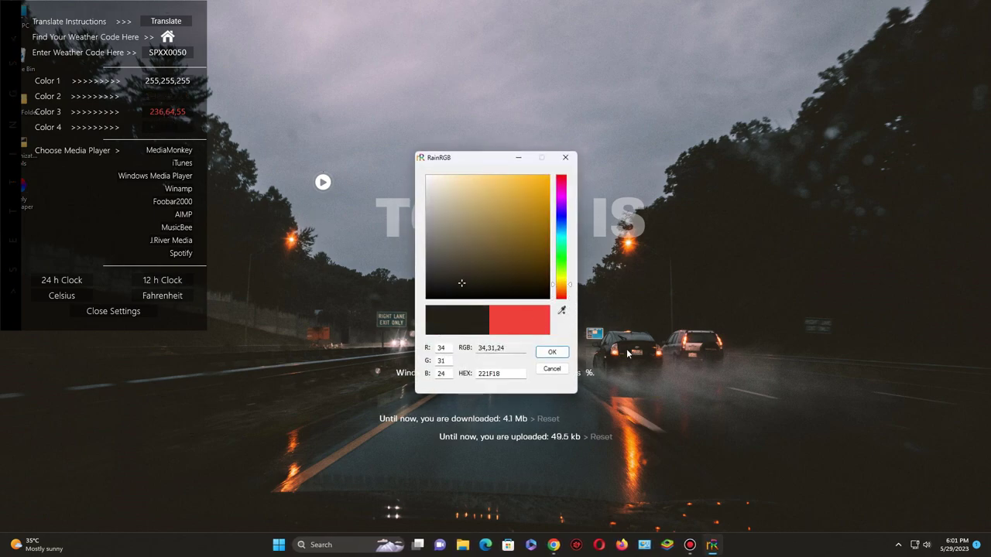
click(552, 352)
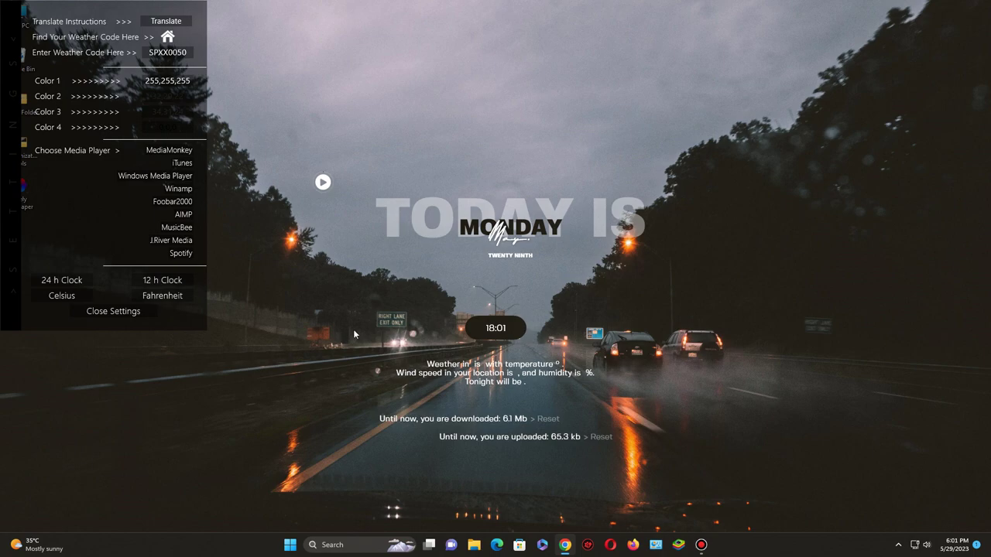
click(106, 314)
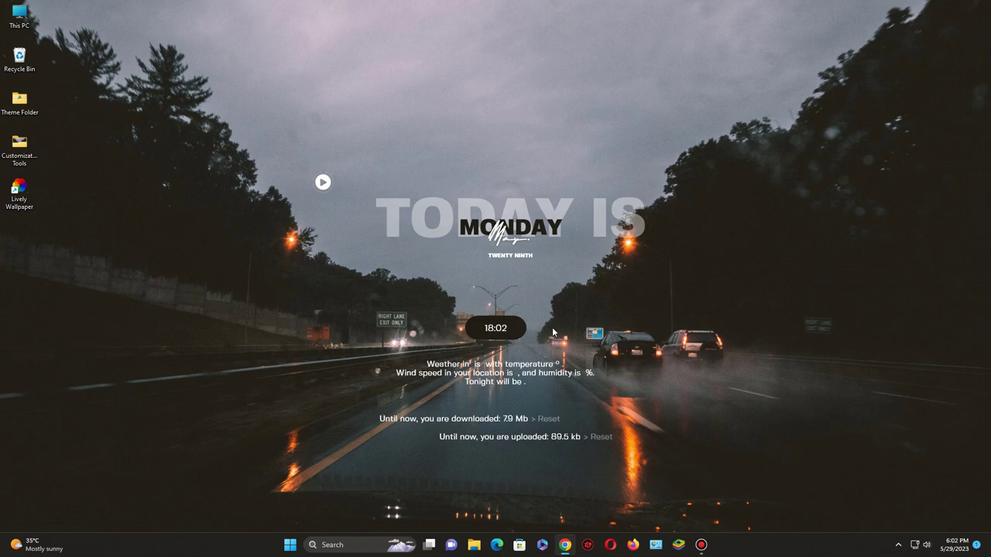
Step: Move the clock skin up to just below the date, and unload the round play button skin
drag(511, 332, 528, 290)
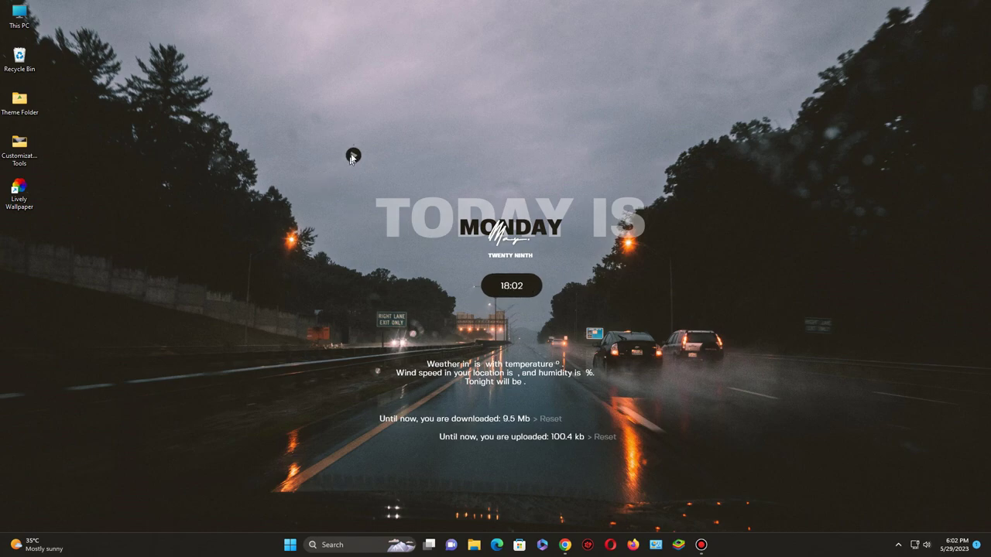
right_click(352, 152)
click(383, 272)
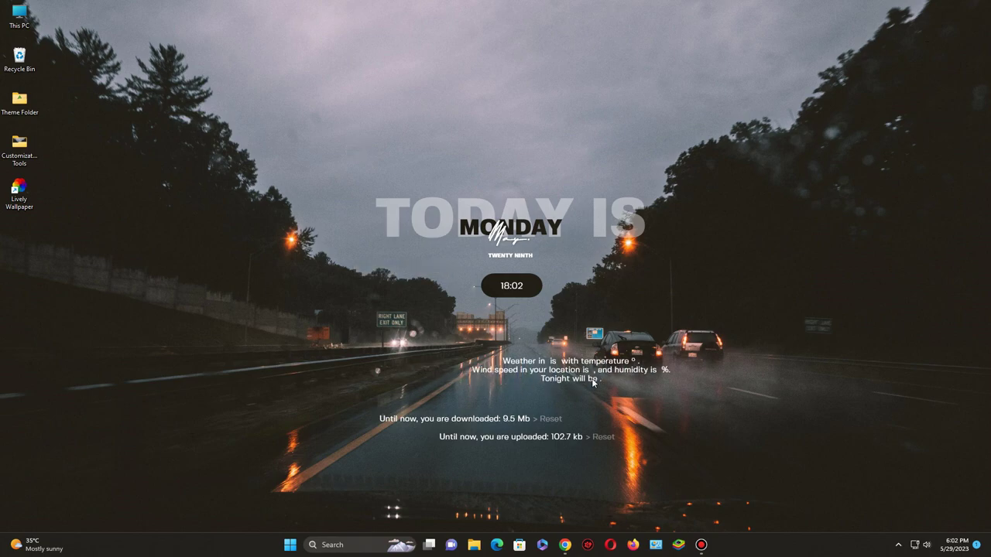
Step: Unload the weather, upload and download text skins, and nudge the clock and date skins slightly upward
right_click(591, 377)
click(611, 500)
drag(549, 441, 603, 423)
right_click(603, 423)
click(629, 408)
drag(488, 418, 524, 408)
right_click(524, 407)
click(577, 524)
drag(504, 293, 501, 288)
drag(534, 235, 531, 230)
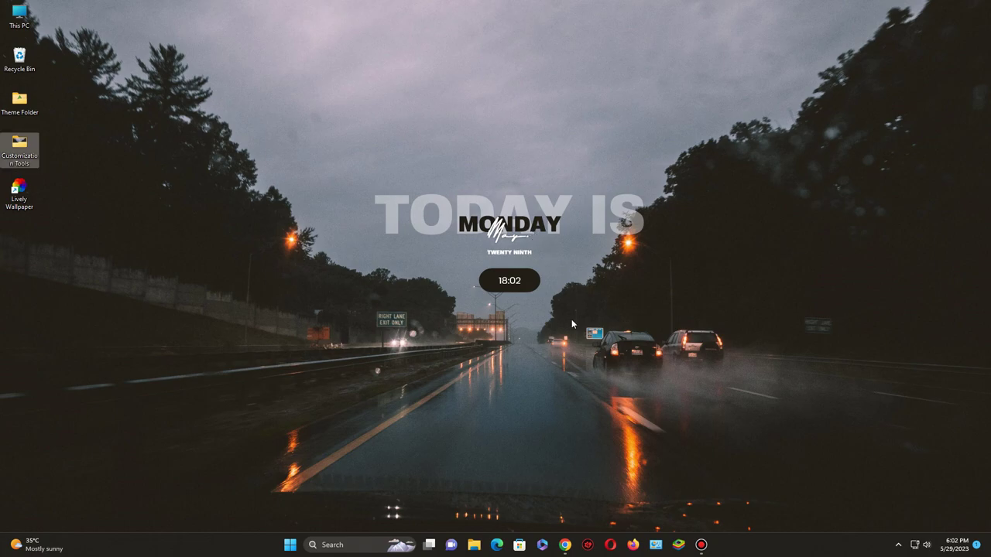
Step: Load the Simple Epoca Visualizer (Horizontal).ini skin and place it over the wet road below the clock
click(898, 547)
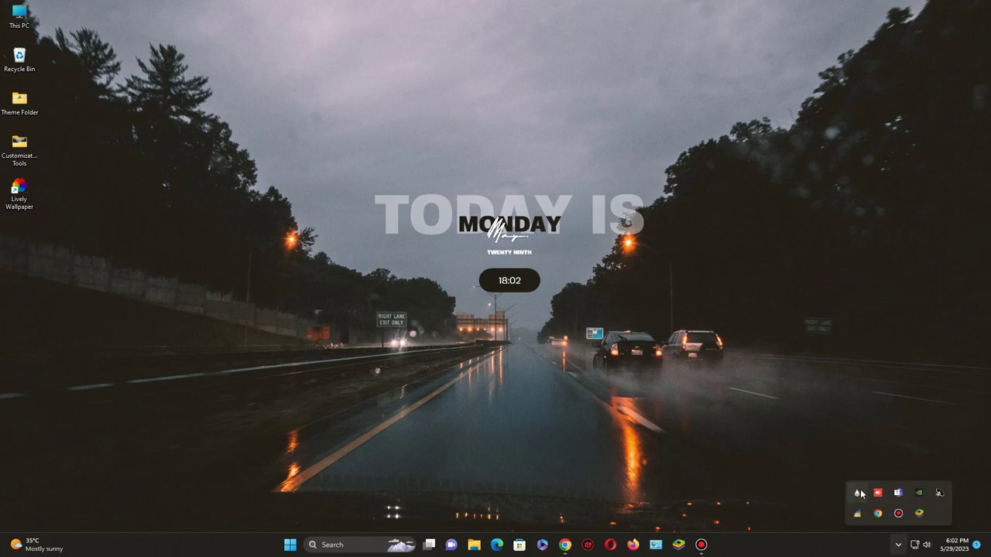
click(857, 493)
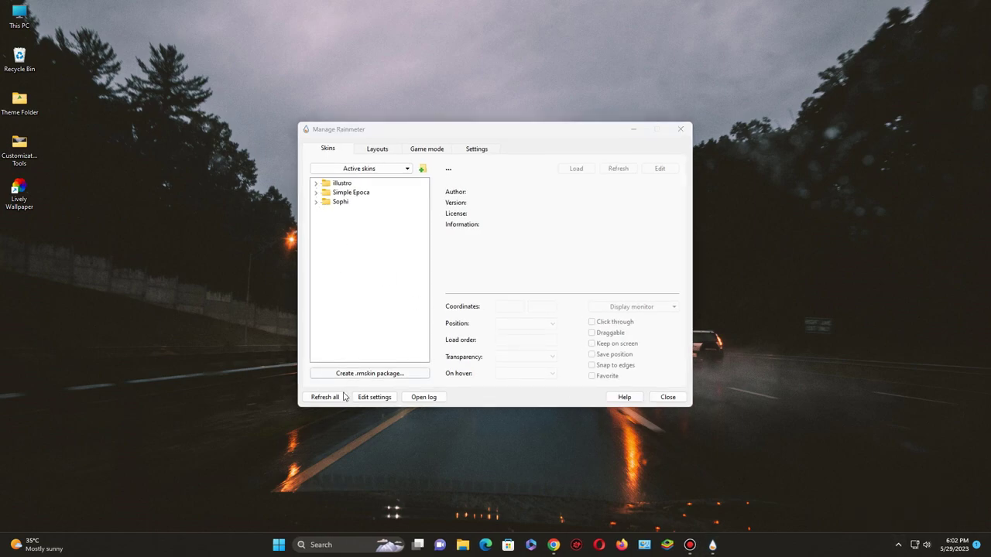
click(317, 193)
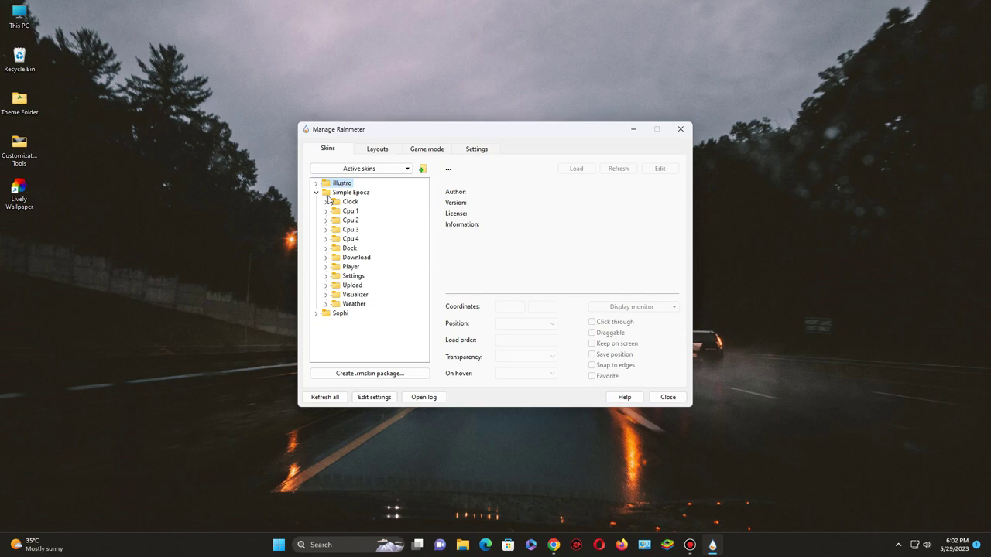
click(326, 295)
click(382, 306)
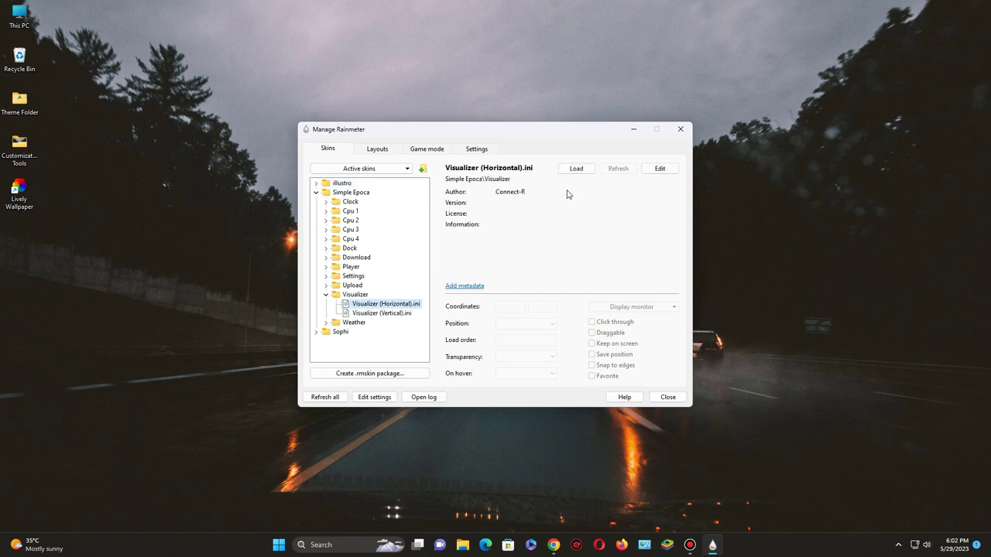
click(584, 169)
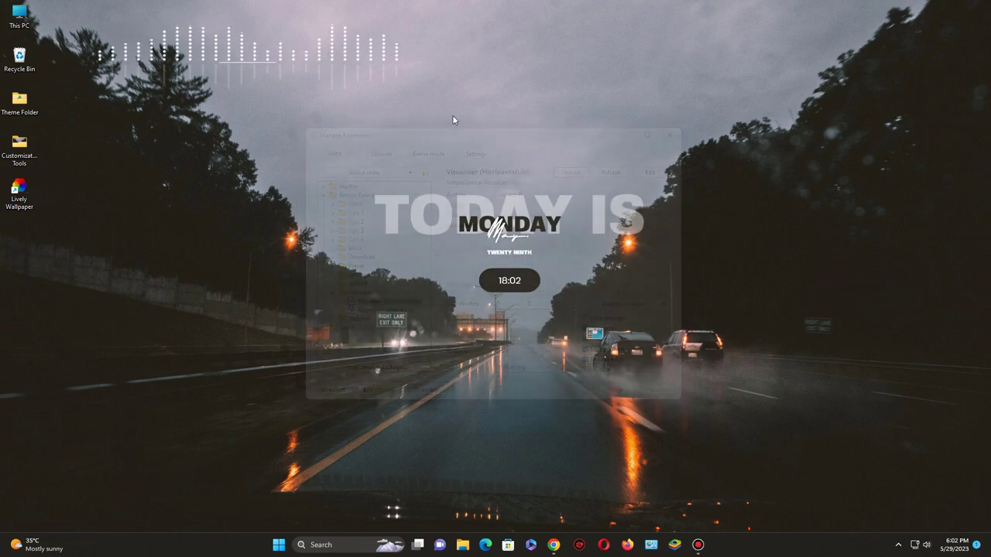
drag(325, 108, 573, 417)
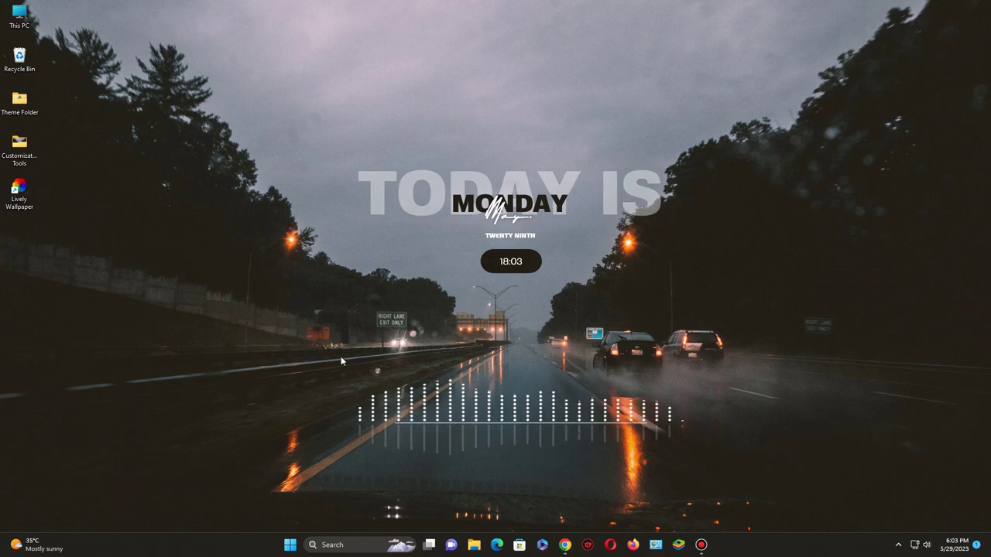
key(c)
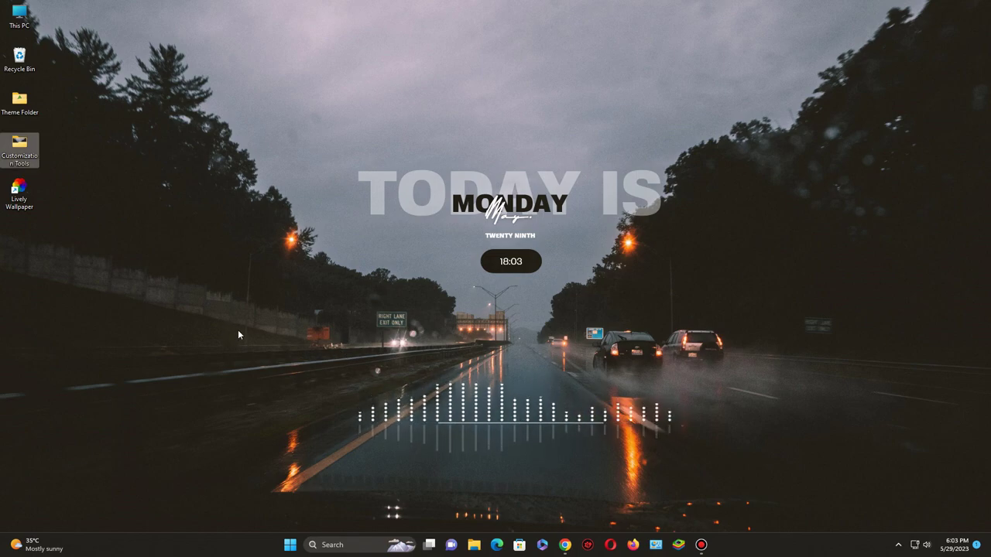
Step: Copy the Flat folder from the extracted Rainy Day folder to the root of Local Disk (C:), and close the folder window
double_click(20, 151)
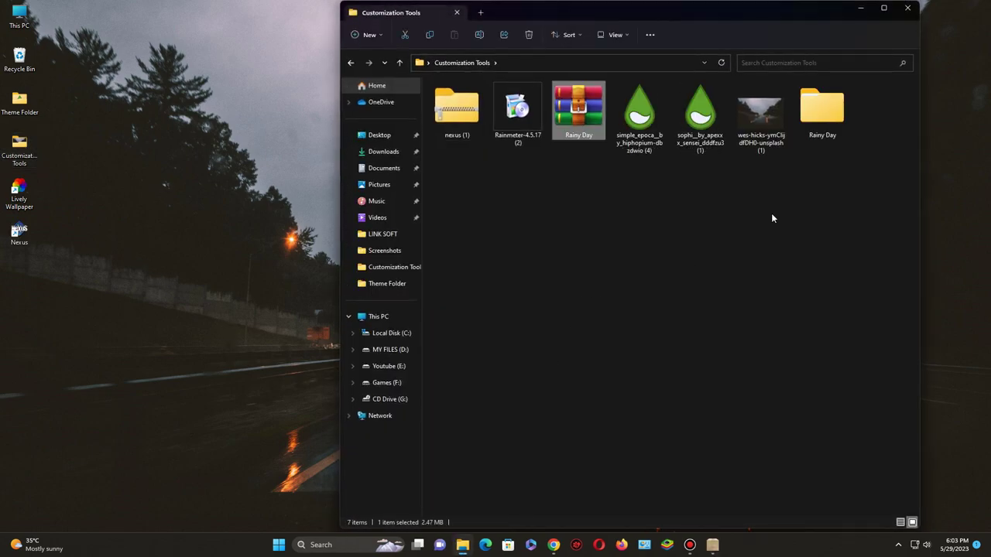
double_click(820, 108)
double_click(455, 100)
right_click(452, 103)
key(Escape)
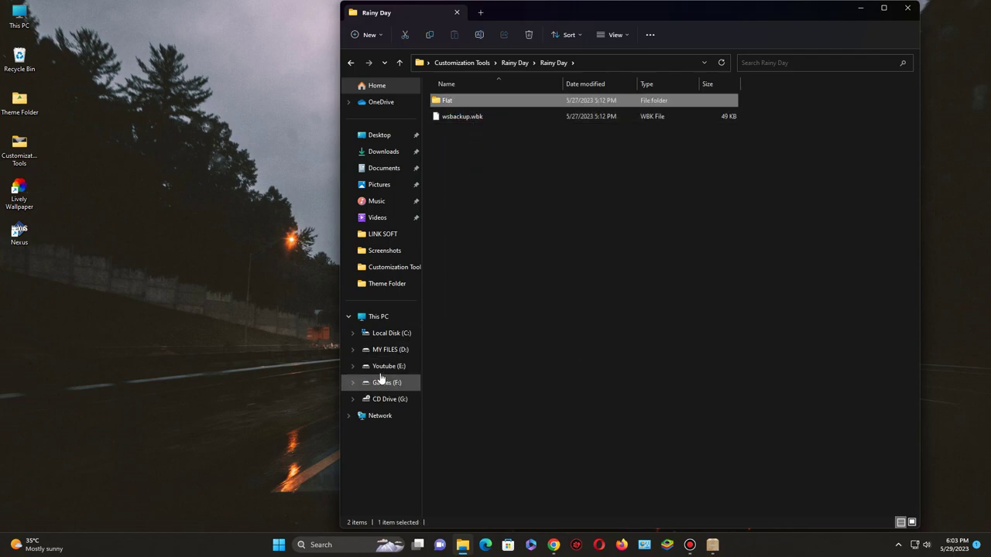
click(391, 333)
right_click(576, 285)
click(588, 297)
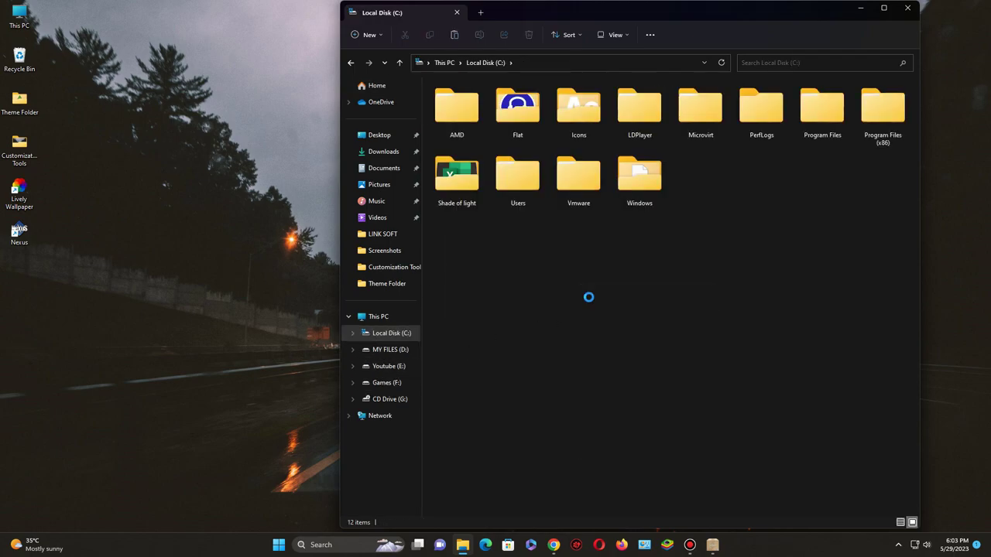
click(246, 192)
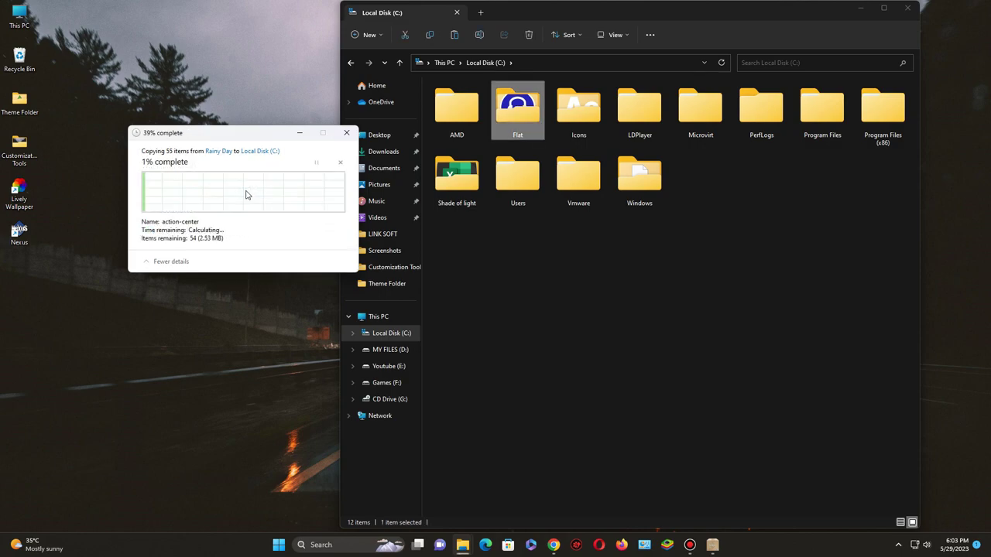
click(909, 9)
Step: Run NexusSetup from the nexus (1) archive in the Customization Tools folder
double_click(19, 147)
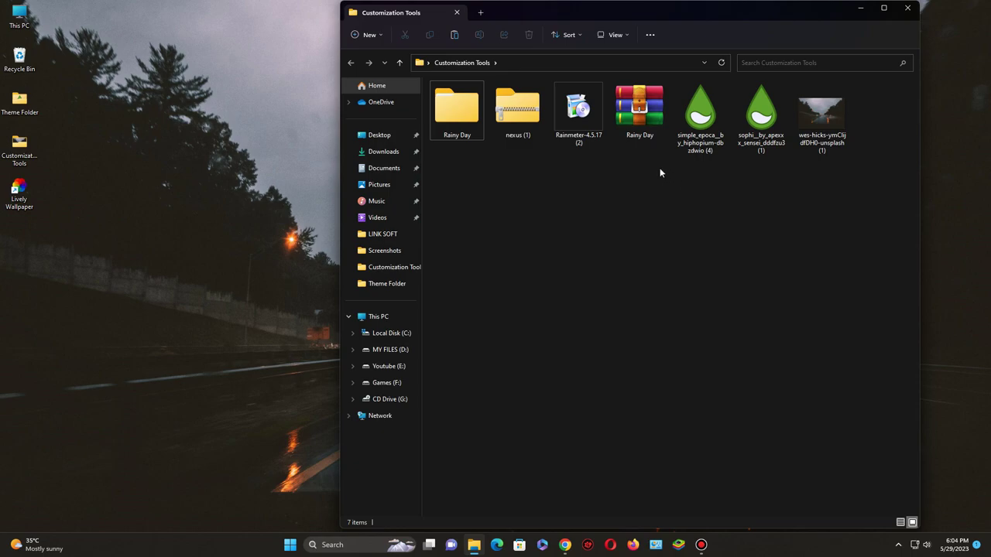
double_click(518, 108)
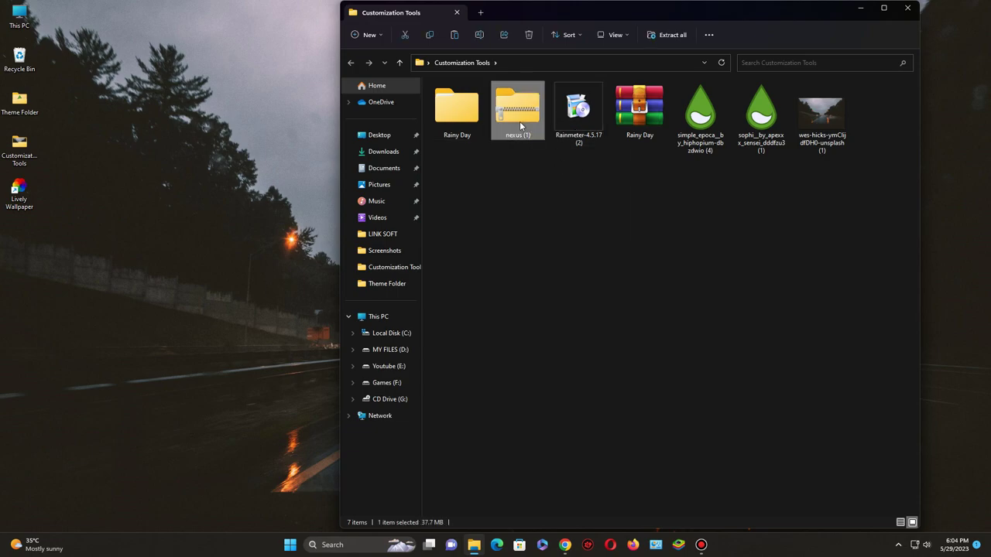
double_click(457, 100)
click(513, 292)
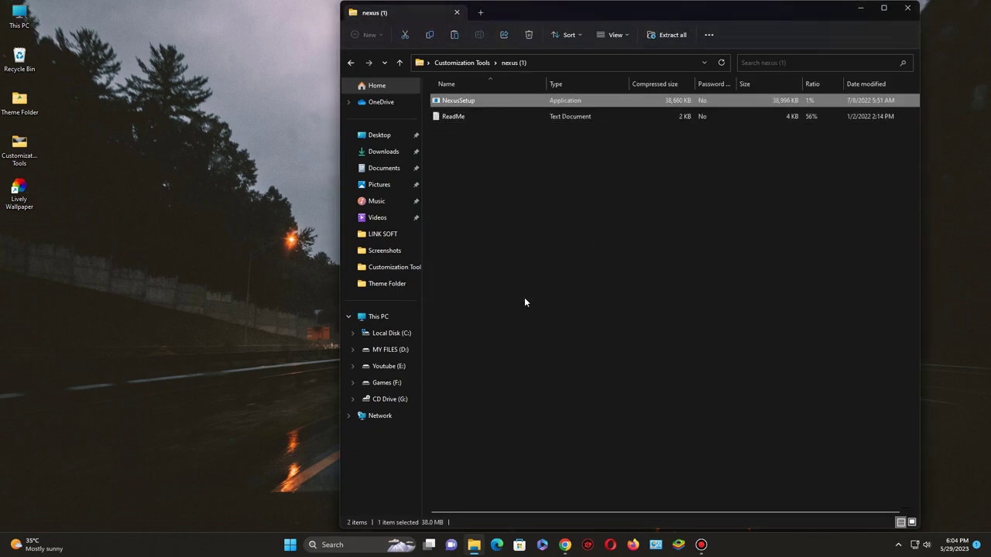
click(533, 288)
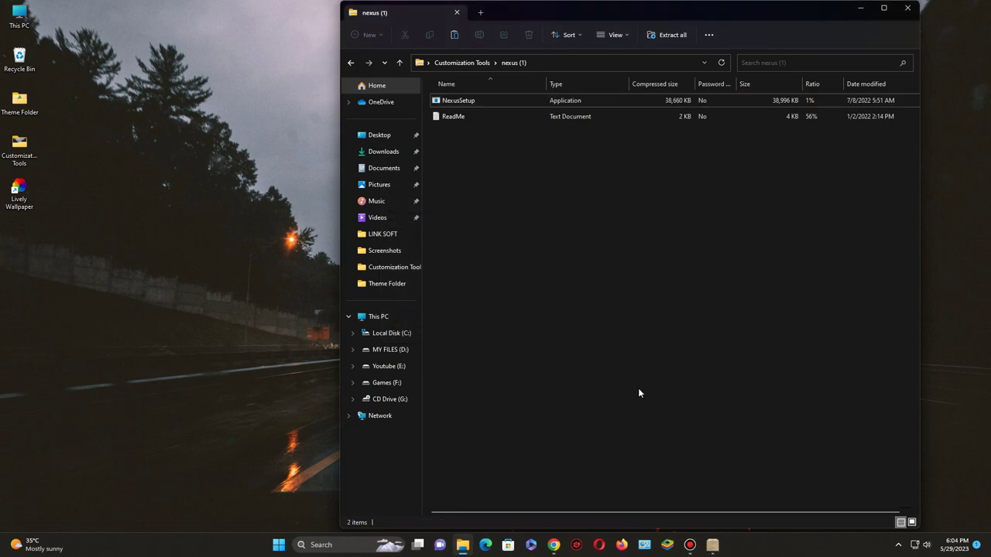
Step: Install Nexus with English as the setup language, finish with Launch Nexus enabled, and close the archive's folder window
click(506, 294)
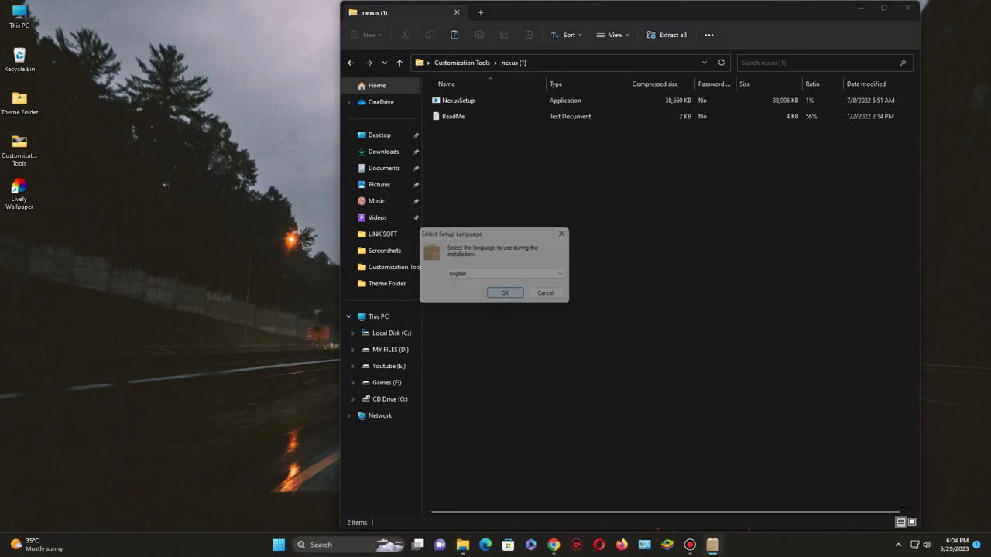
click(540, 353)
click(548, 354)
click(551, 354)
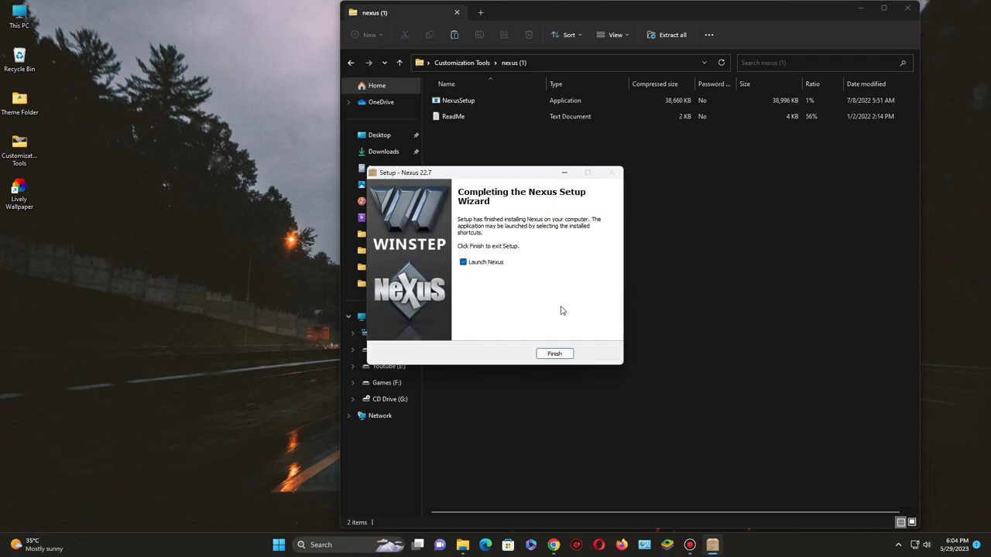
click(874, 33)
click(907, 8)
click(557, 355)
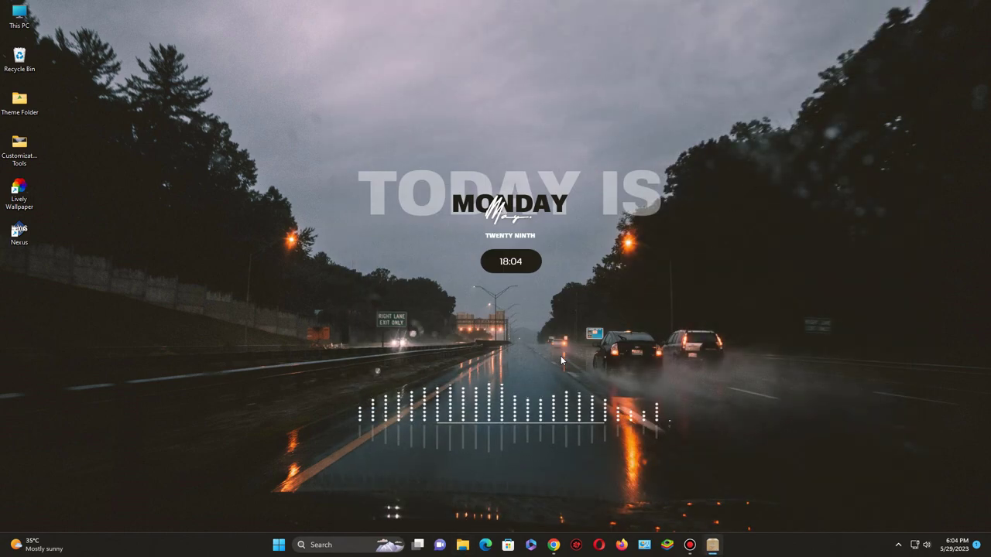
Step: Restore the Nexus dock configuration from the wsbackup.wbk backup in the extracted Rainy Day folder, and apply the preferences
click(327, 31)
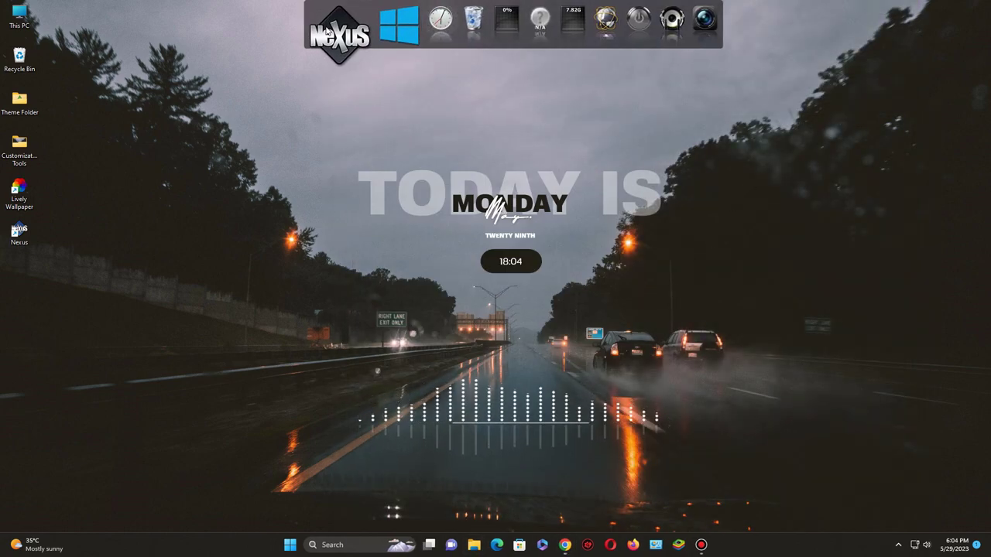
click(617, 180)
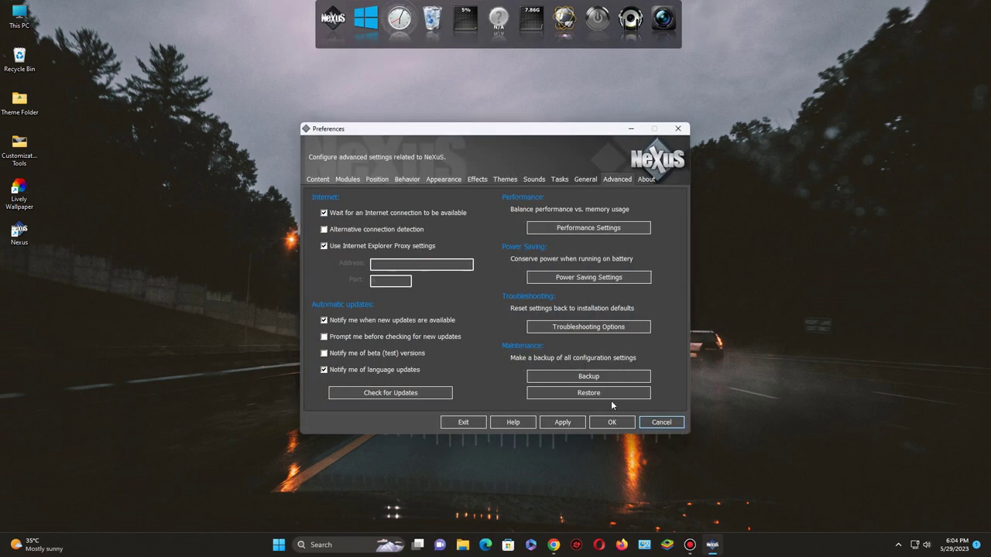
click(595, 398)
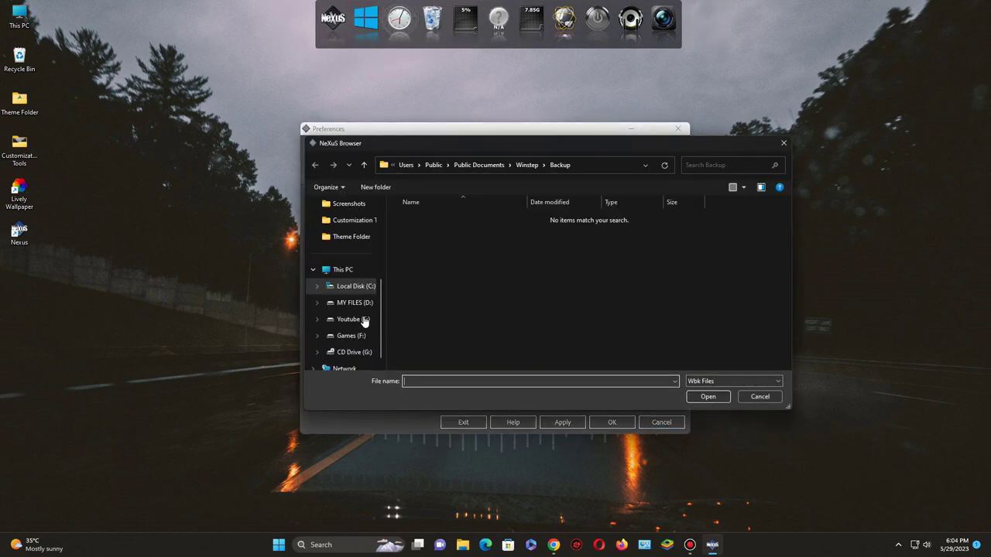
scroll(352, 300, up, 5)
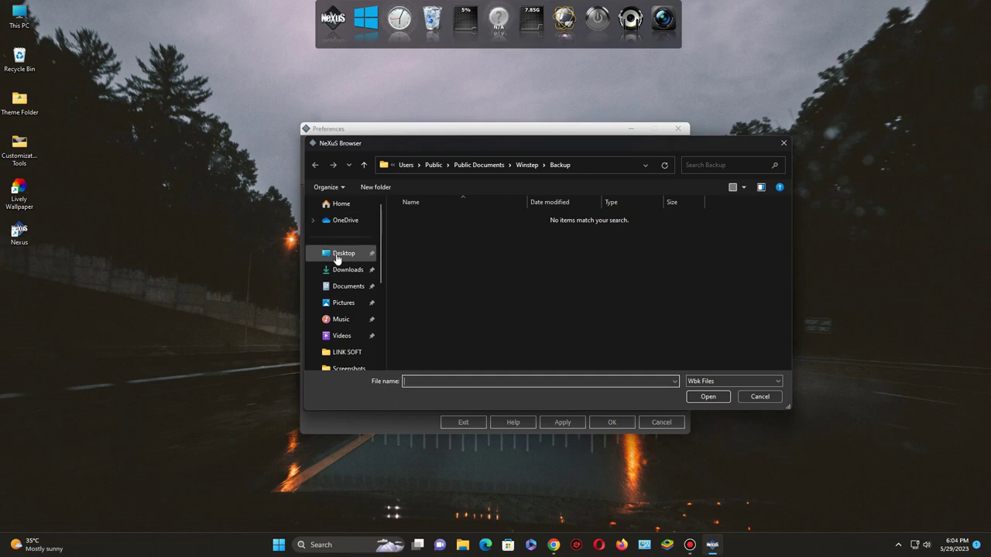
click(335, 260)
double_click(420, 222)
double_click(422, 220)
double_click(424, 222)
double_click(421, 232)
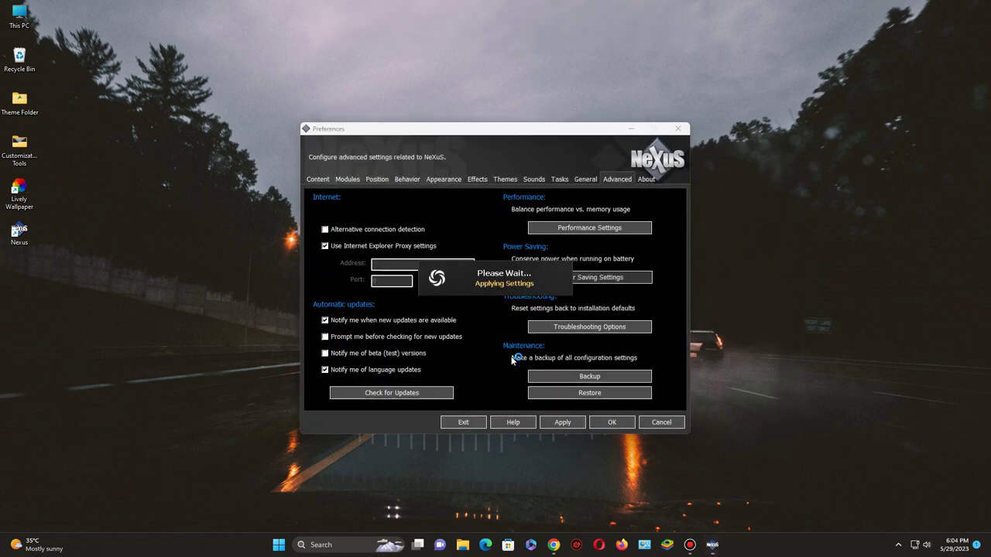
click(559, 424)
click(611, 422)
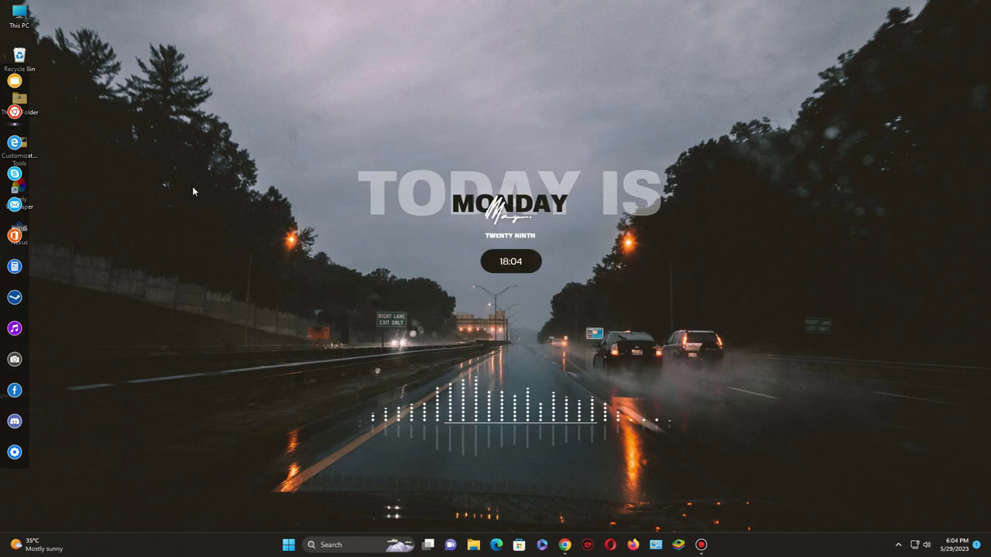
Step: Hide the desktop icons
right_click(202, 186)
mouse_move(263, 216)
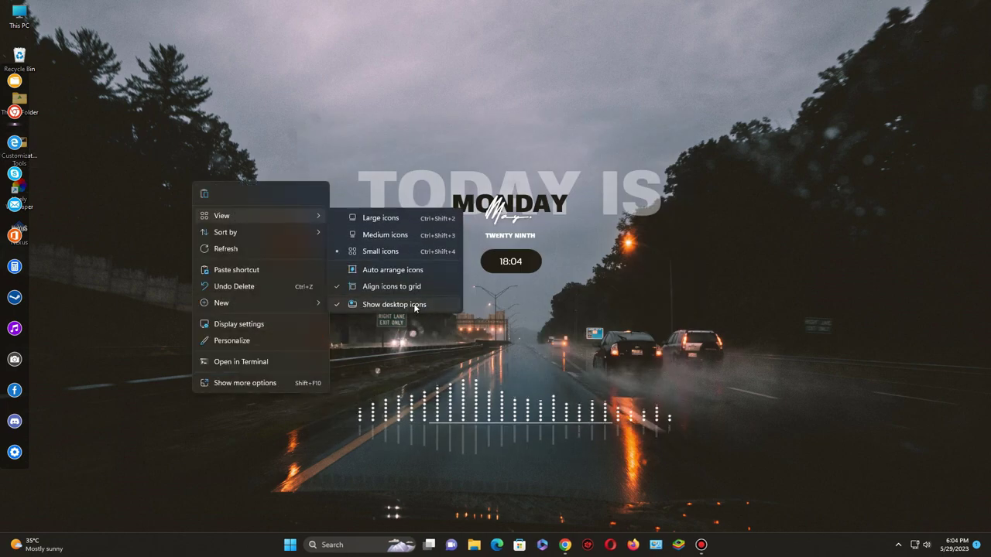
click(414, 303)
Step: Set the taskbar to hide automatically, and close the Settings window
right_click(775, 547)
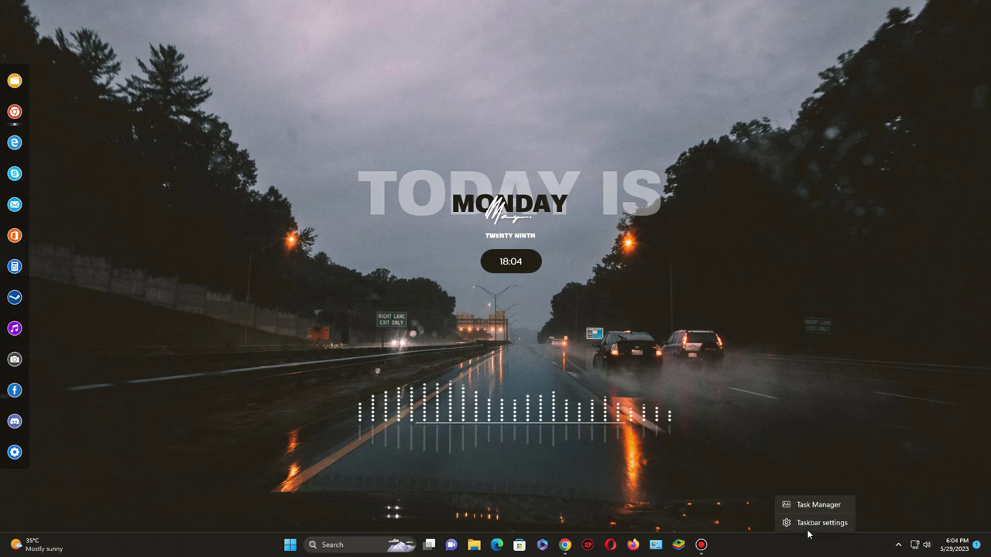
click(813, 523)
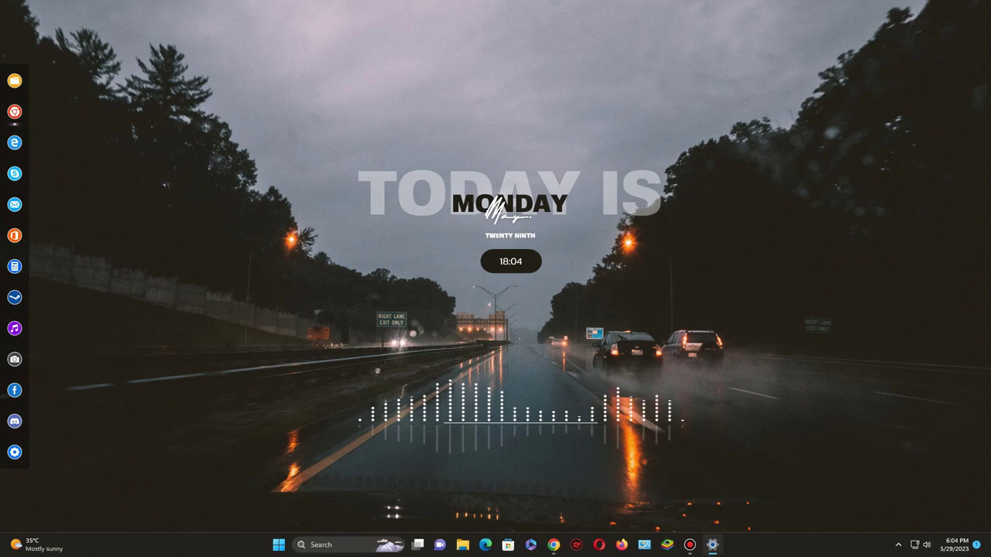
scroll(586, 265, down, 2)
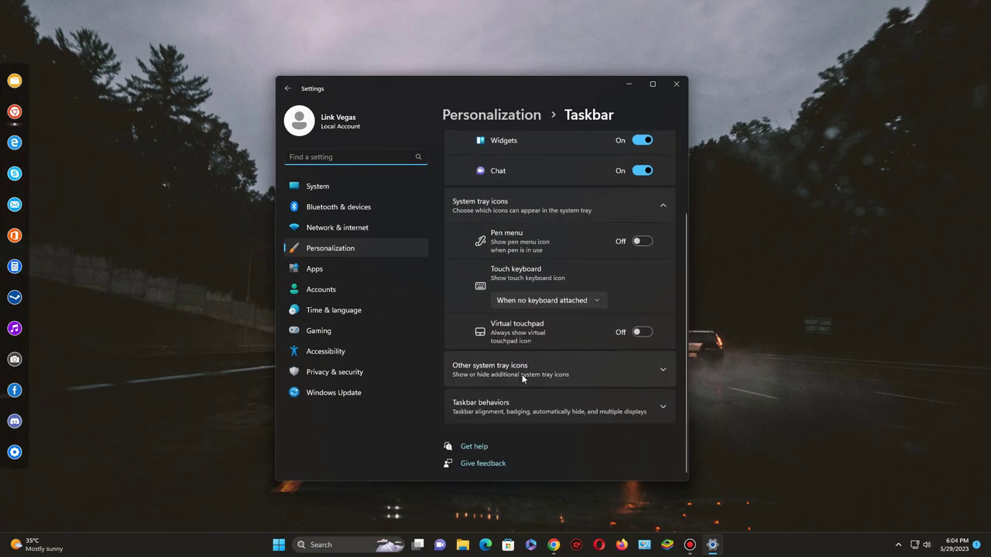
click(509, 401)
click(480, 463)
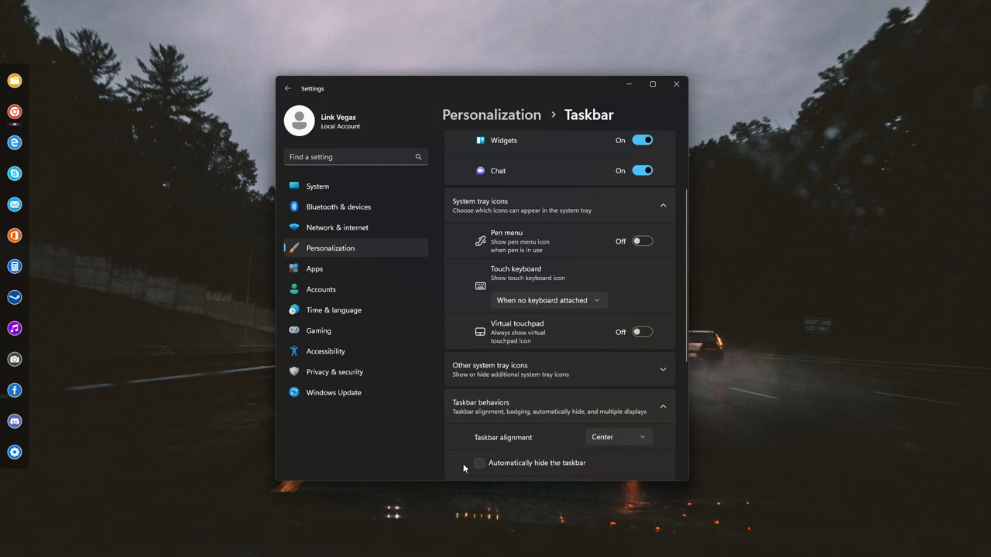
click(675, 83)
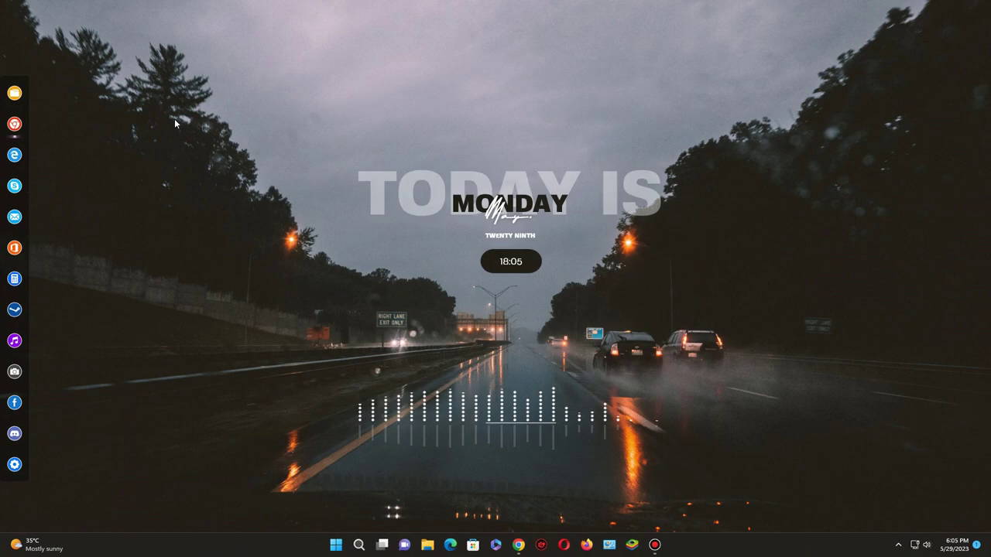